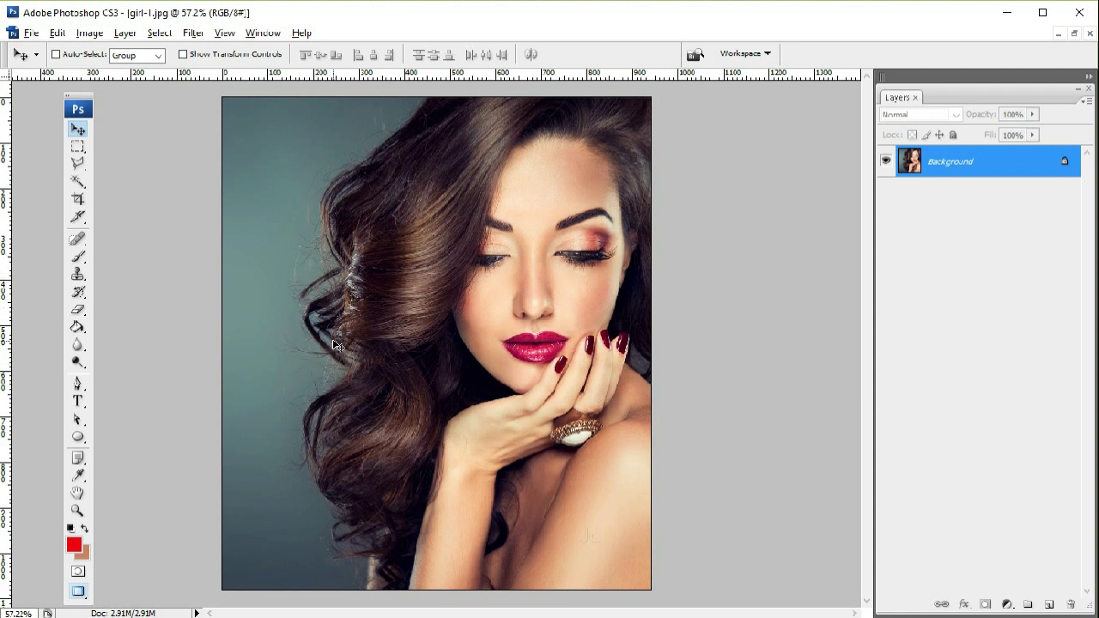
# Move away from the teal-background portrait to the other open photo, IITVgTF.jpg.
pyautogui.click(291, 351)
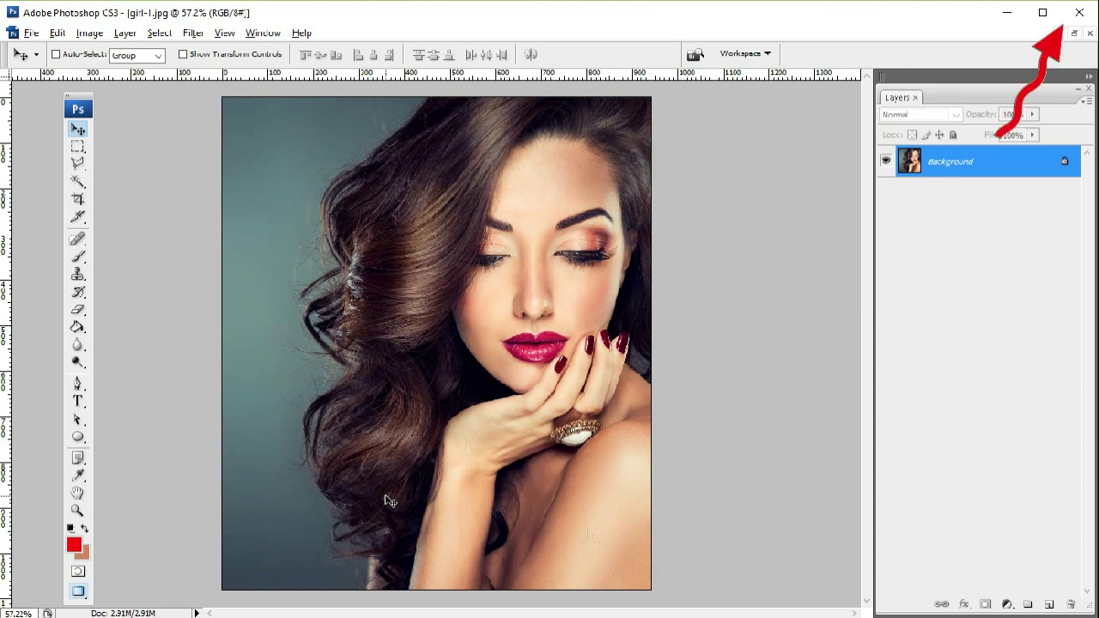
pyautogui.hotkey('ctrl', 'w')
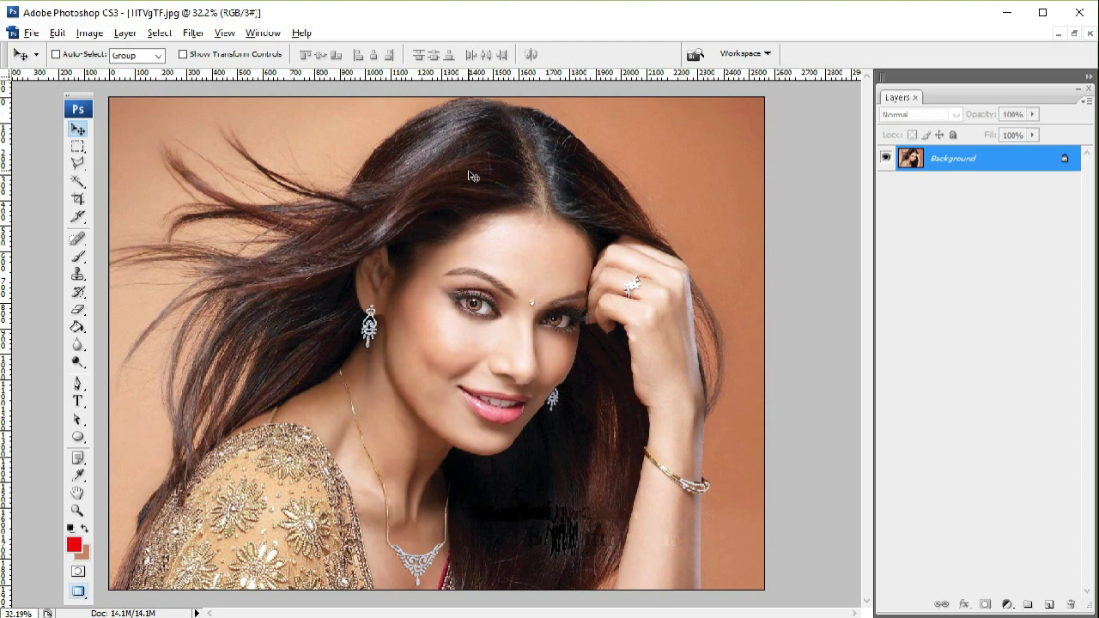
# Return to the girl-1.jpg portrait with the teal backdrop.
pyautogui.hotkey('ctrl', 'Tab')
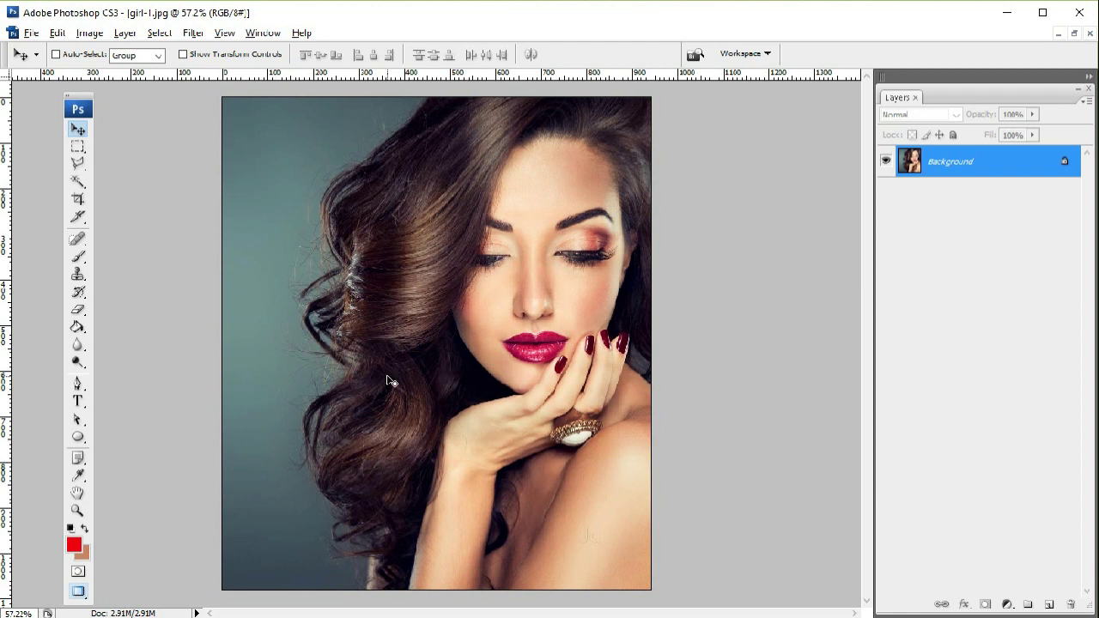
pyautogui.press('z')
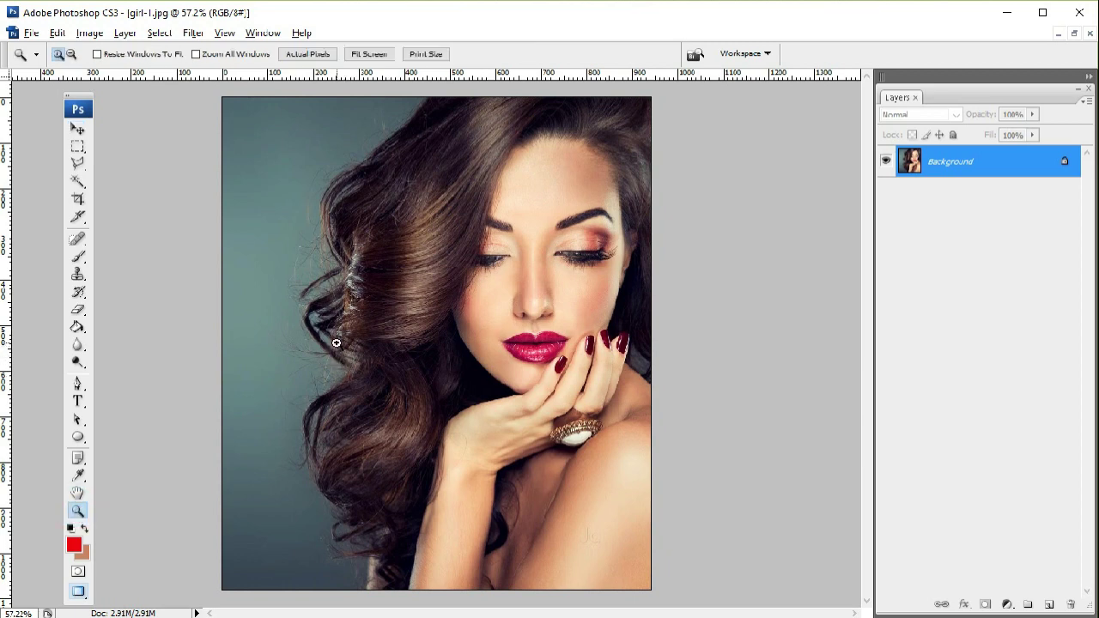
pyautogui.rightClick(336, 343)
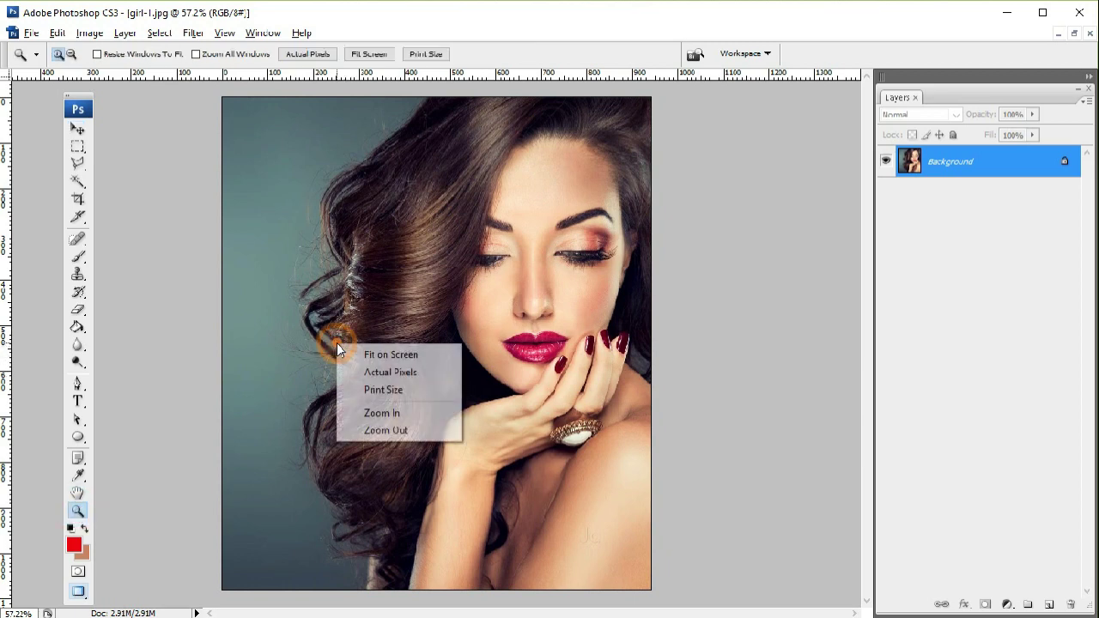
pyautogui.click(376, 373)
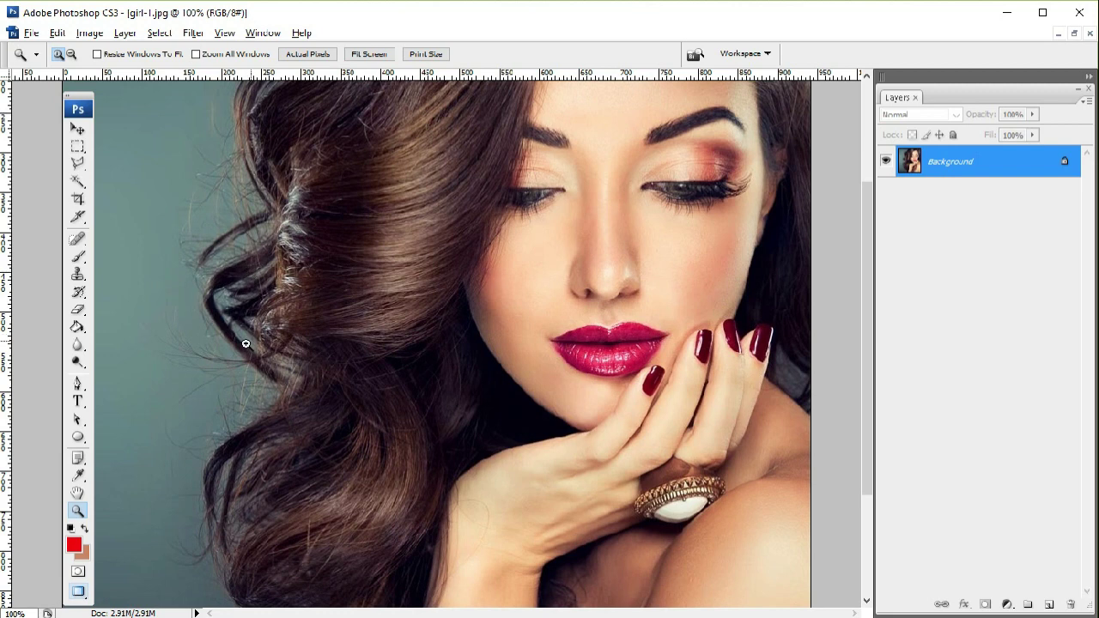
pyautogui.moveTo(239, 98); pyautogui.dragTo(473, 397)
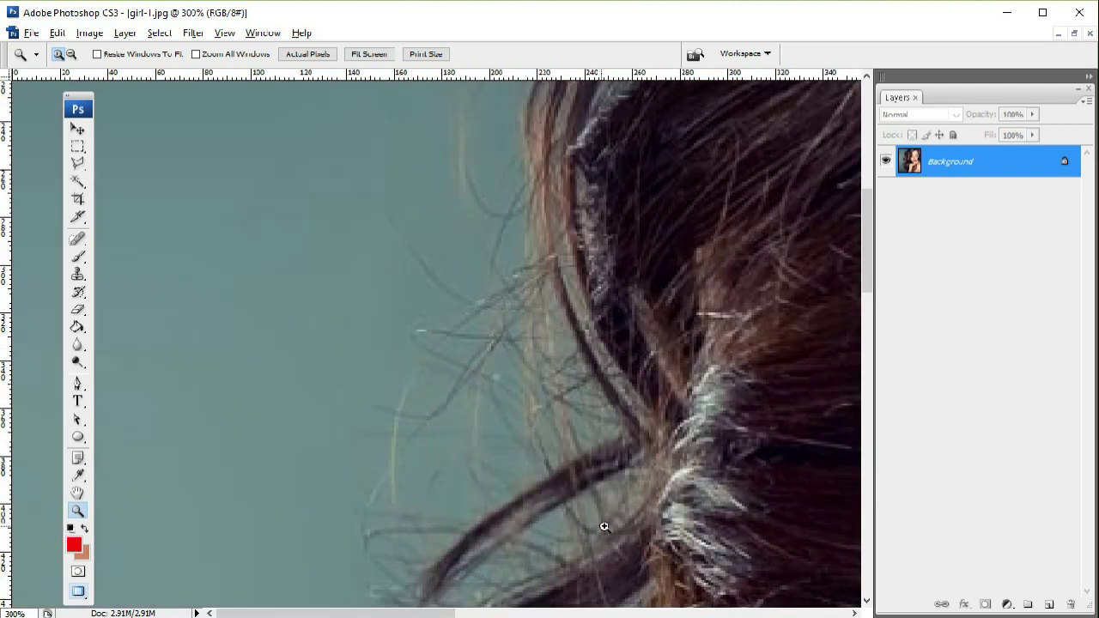
pyautogui.press('h')
pyautogui.moveTo(627, 471); pyautogui.dragTo(550, 277)
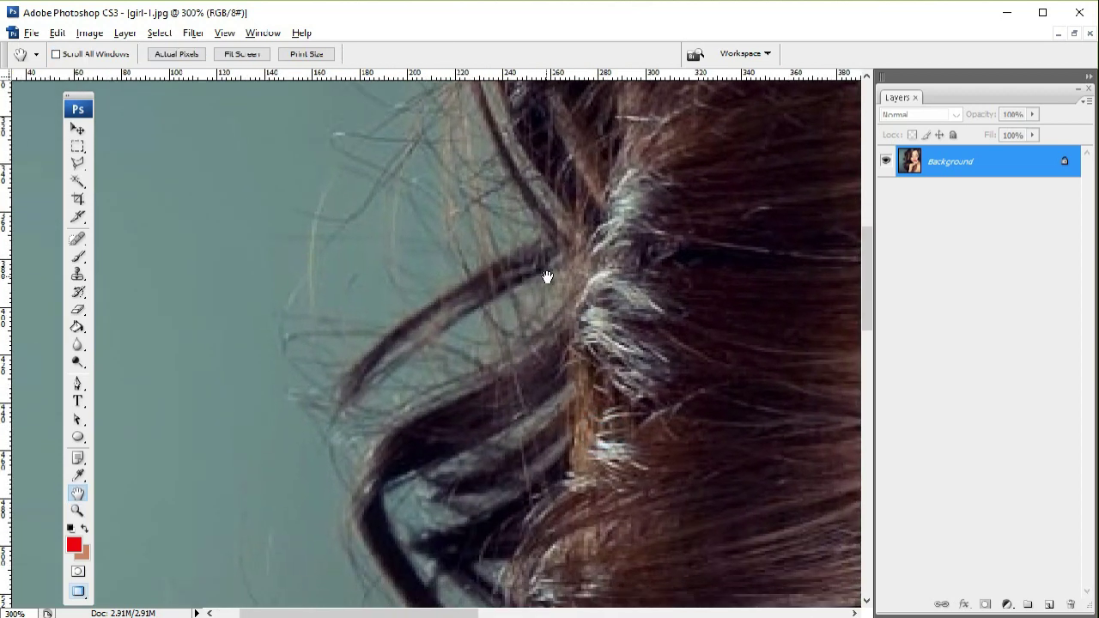
pyautogui.moveTo(576, 510); pyautogui.dragTo(616, 471)
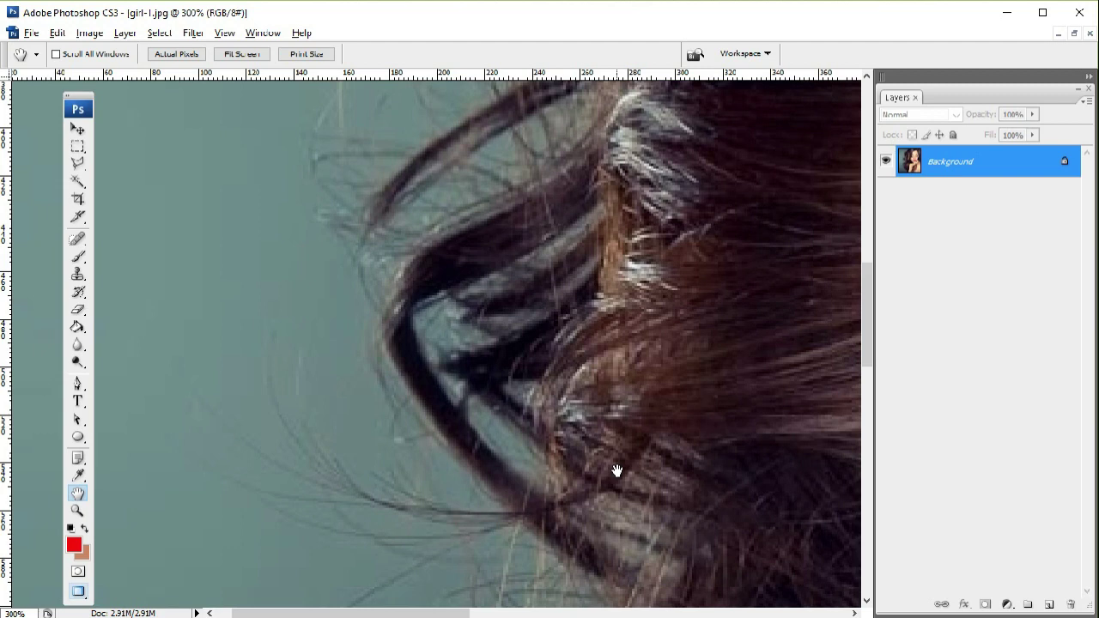
pyautogui.hotkey('ctrl', '0')
pyautogui.press('v')
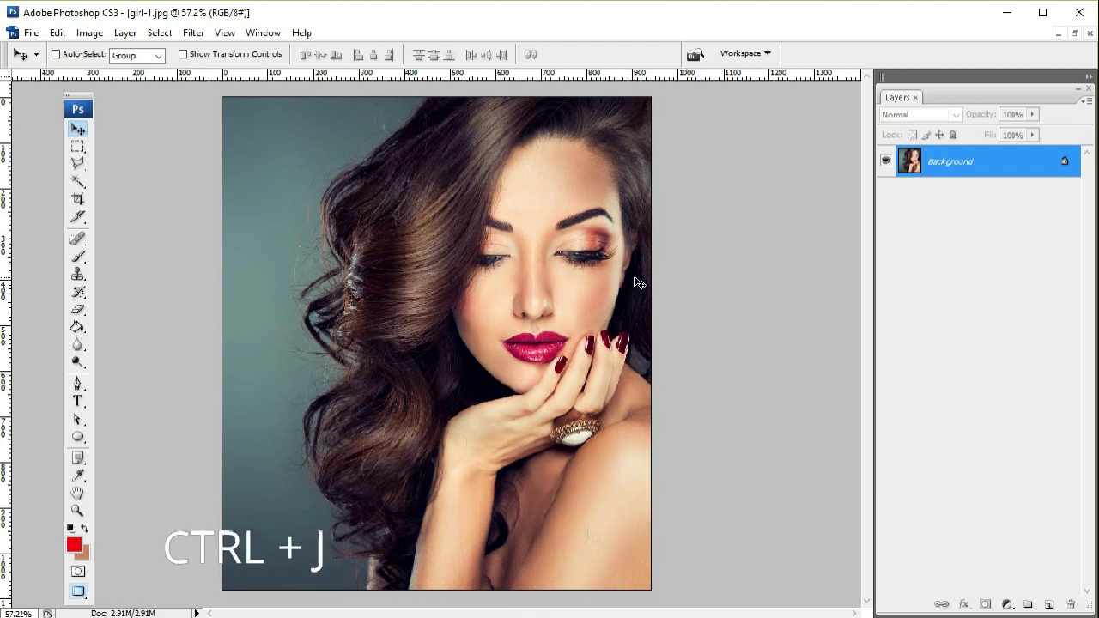
# Copy the portrait to Layer 1, fill the Background red, and select Layer 1.
pyautogui.hotkey('ctrl', 'j')
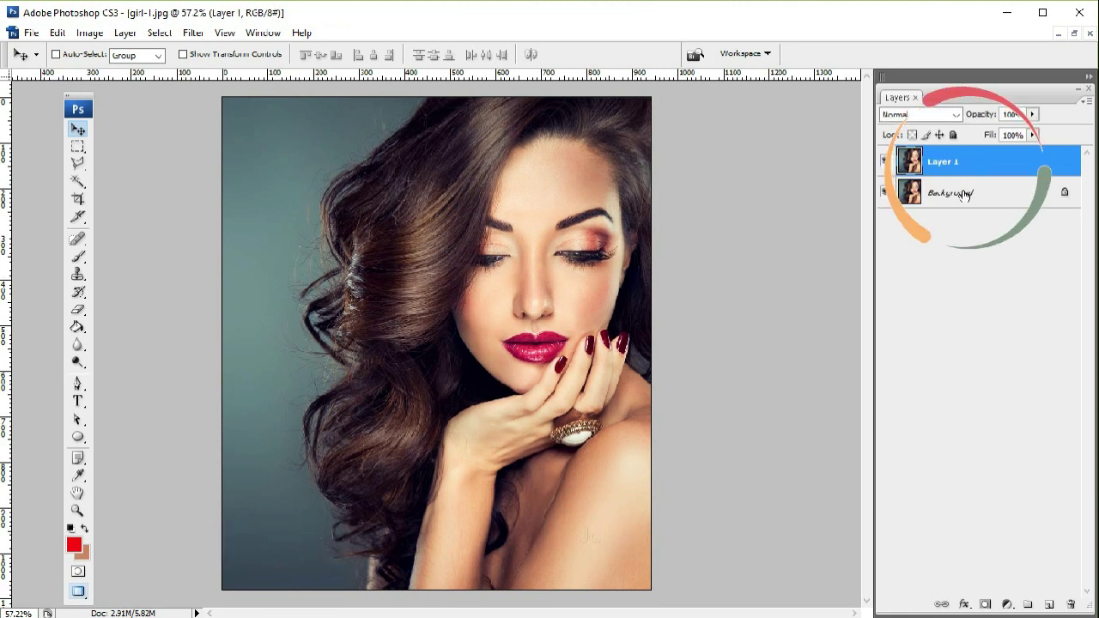
pyautogui.click(995, 198)
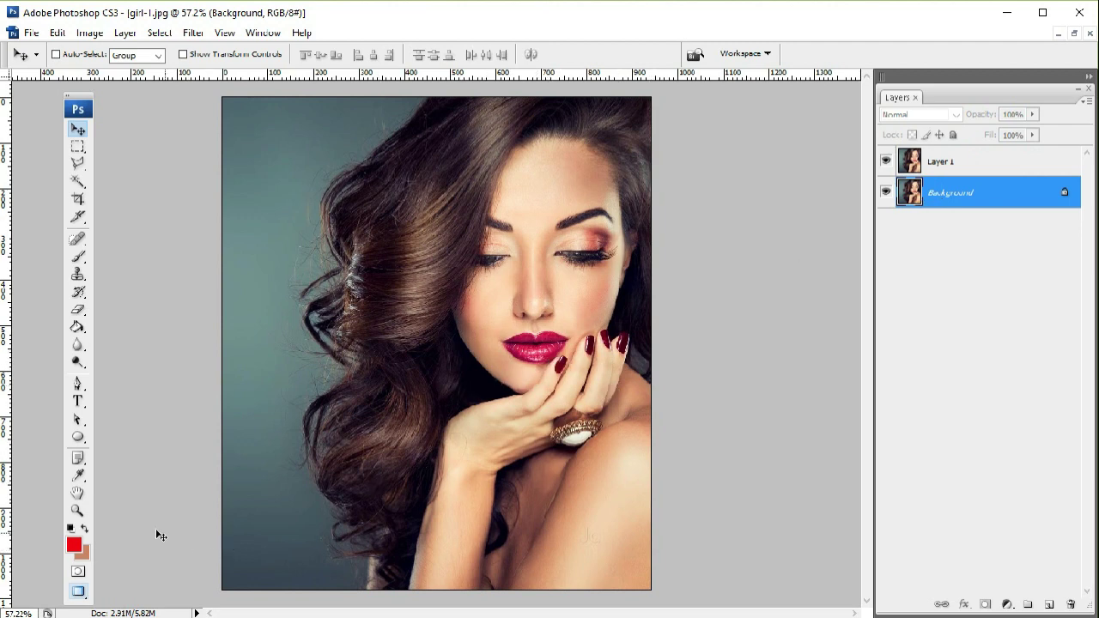
pyautogui.press('x')
pyautogui.hotkey('ctrl', 'shift', 'Delete')
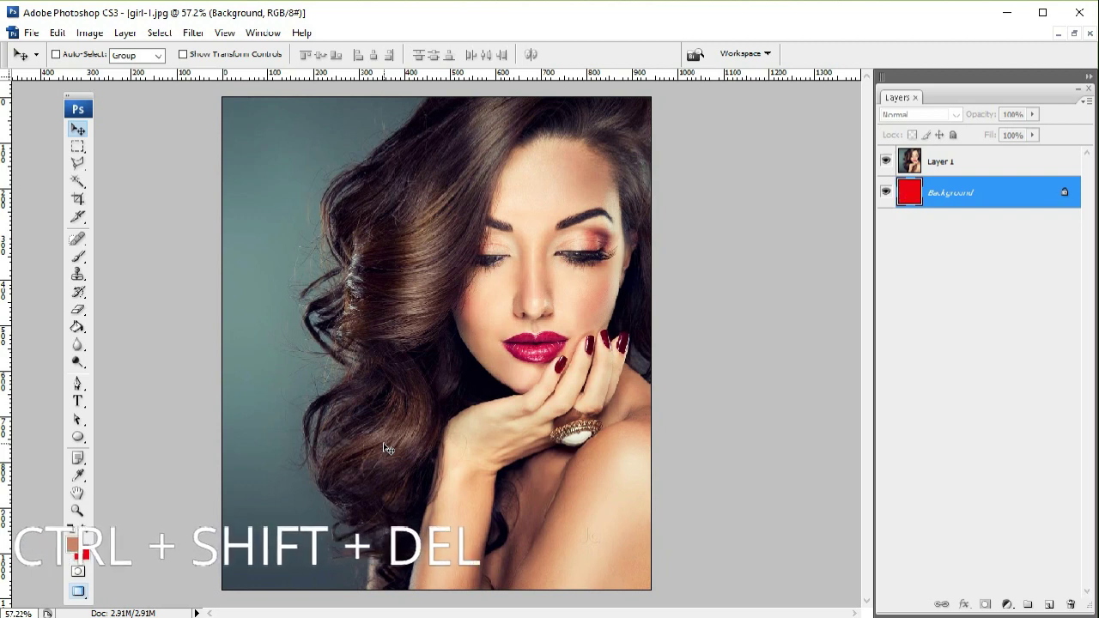
pyautogui.click(886, 160)
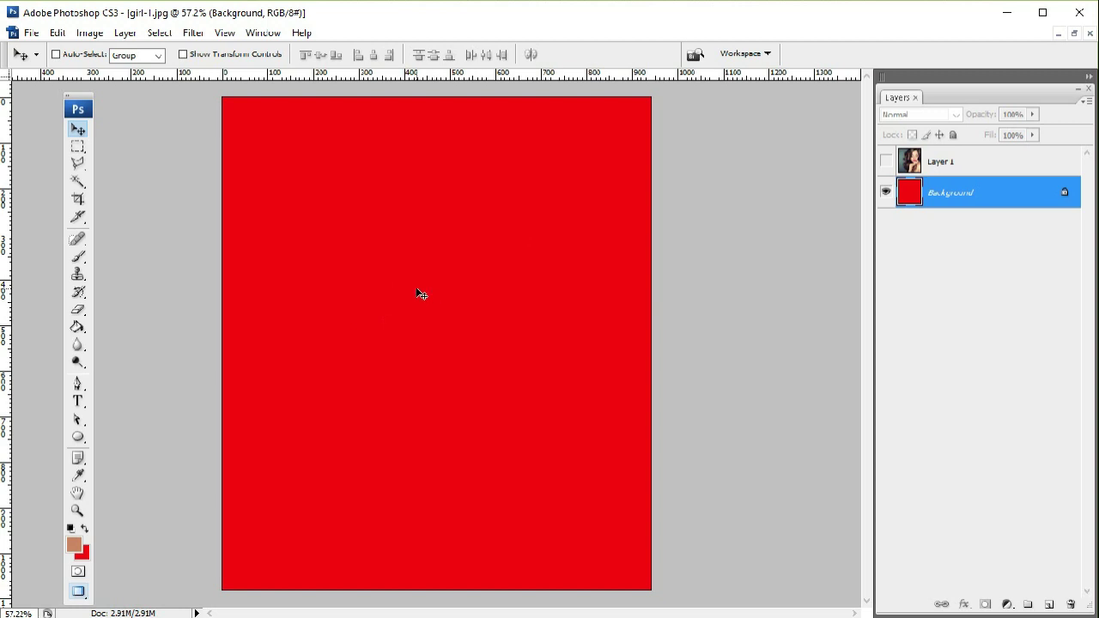
pyautogui.click(886, 160)
pyautogui.click(939, 165)
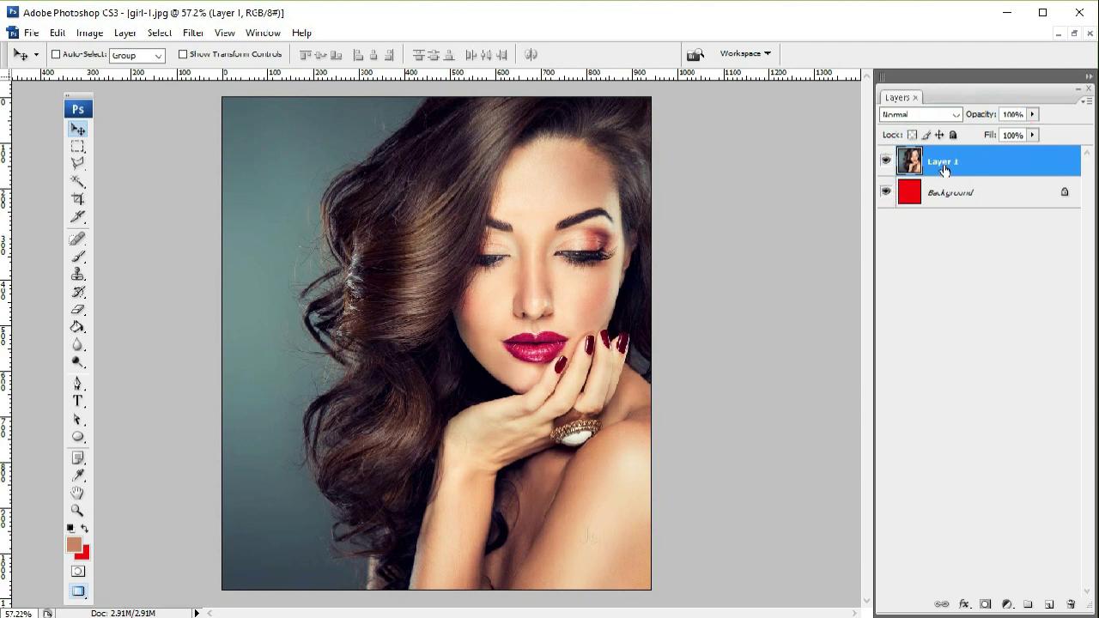
# Zoom in on the top-left hair and choose the Background Eraser Tool.
pyautogui.press('z')
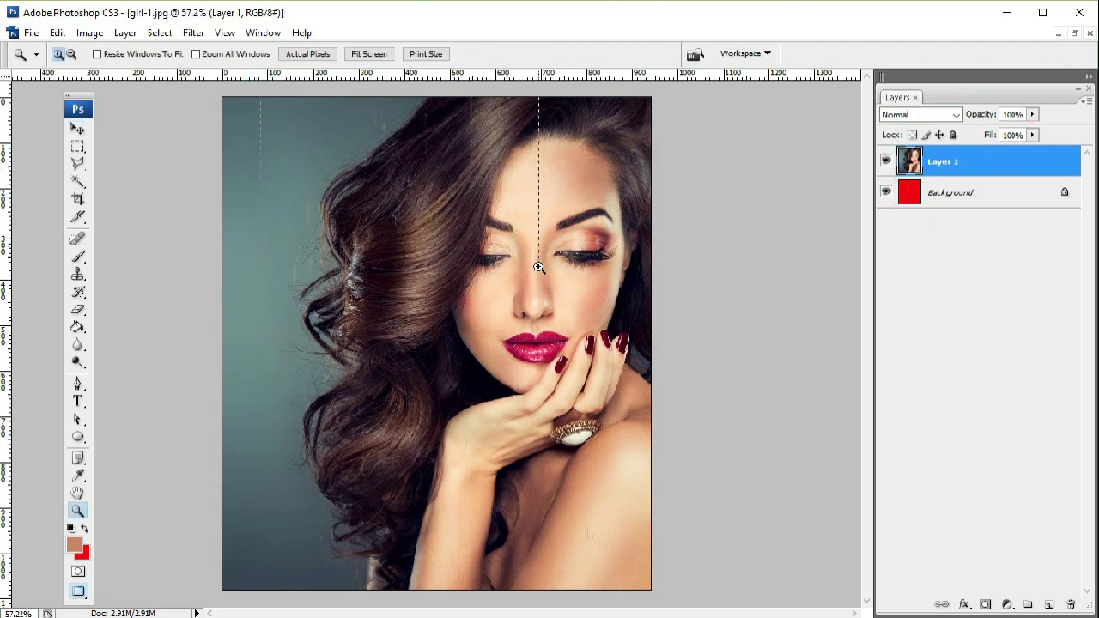
pyautogui.moveTo(262, 96); pyautogui.dragTo(539, 262)
pyautogui.press('h')
pyautogui.moveTo(247, 236); pyautogui.dragTo(236, 236)
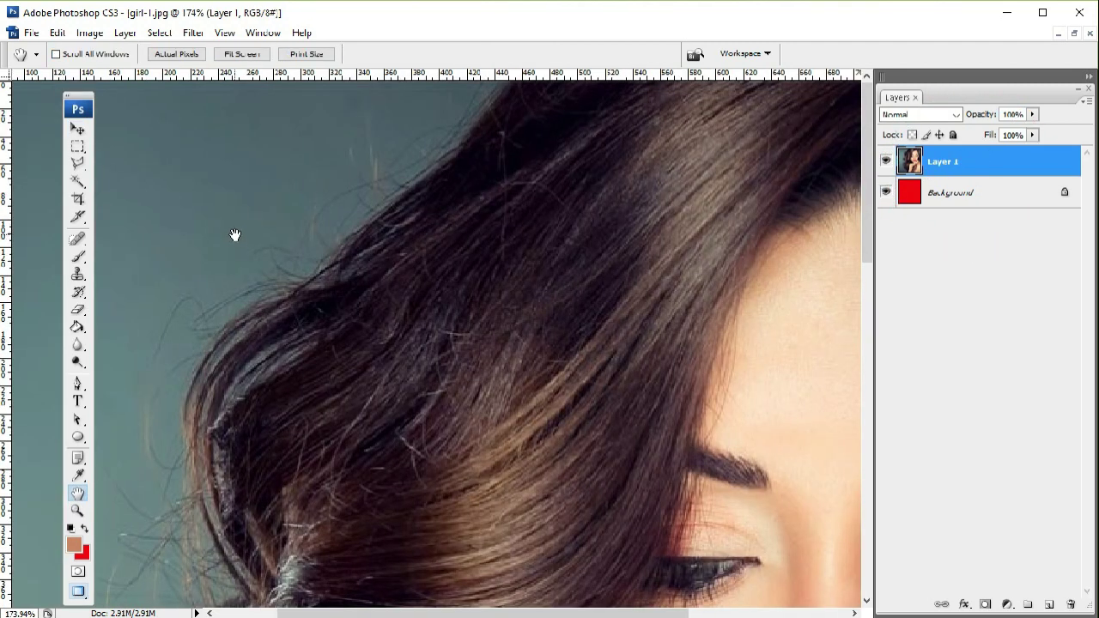
pyautogui.press('e')
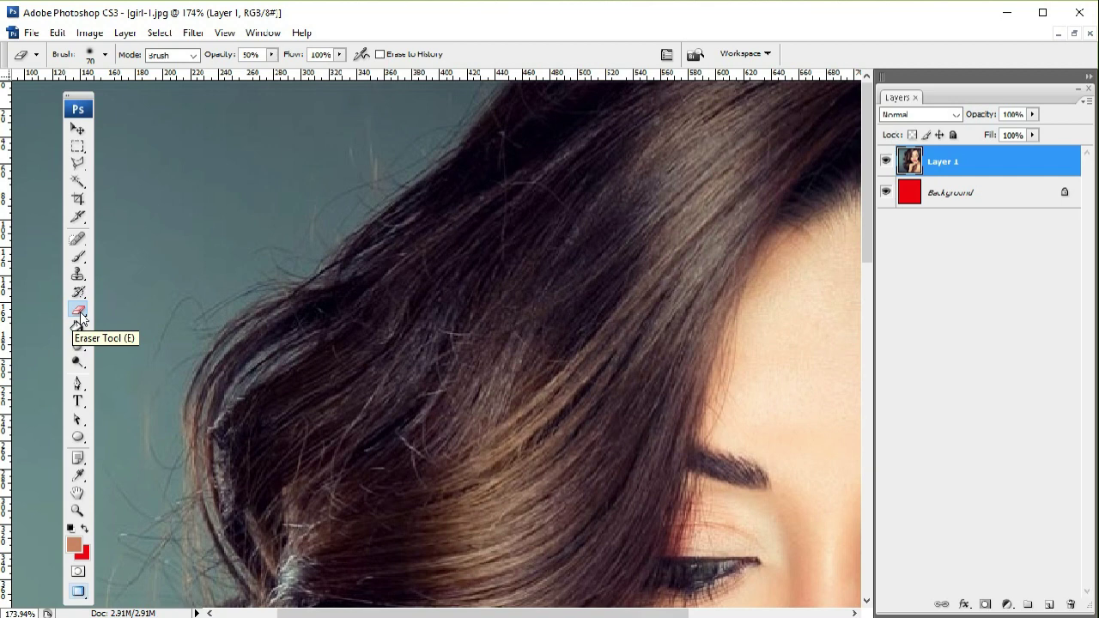
pyautogui.rightClick(80, 315)
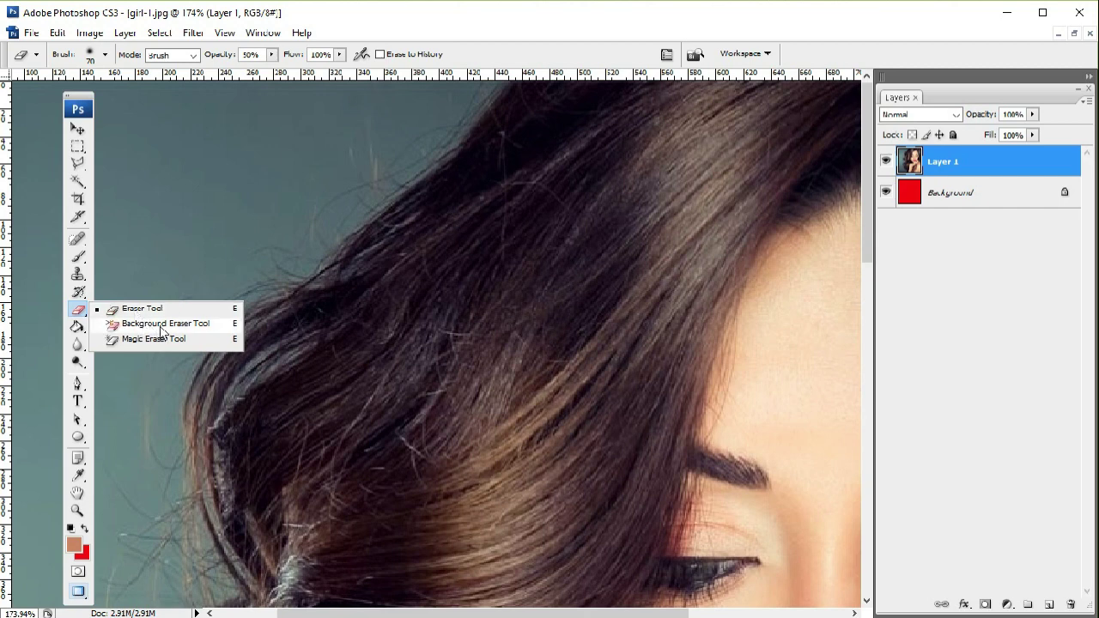
pyautogui.click(160, 324)
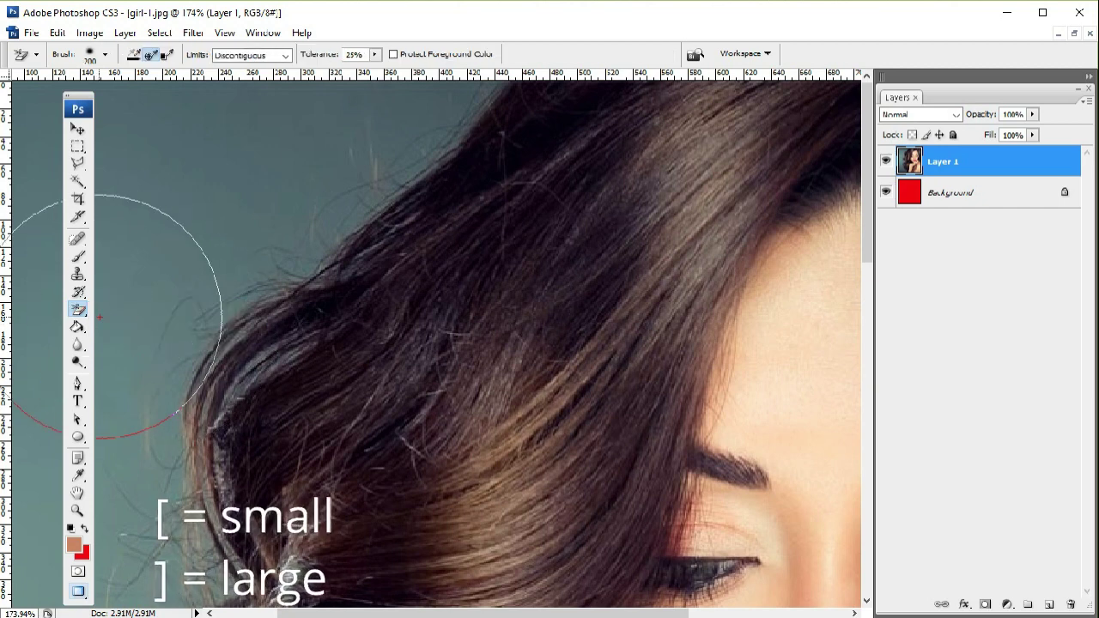
# Set the eraser to size 125, Discontiguous limits and 20% tolerance.
pyautogui.press('[')
pyautogui.press('[')
pyautogui.press('[')
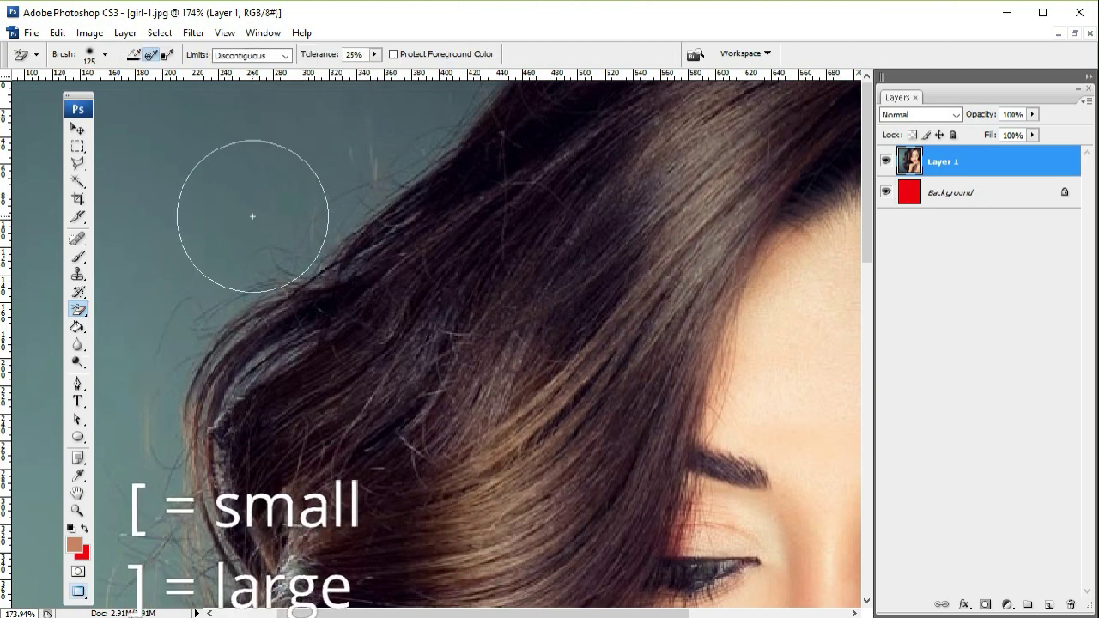
pyautogui.click(274, 58)
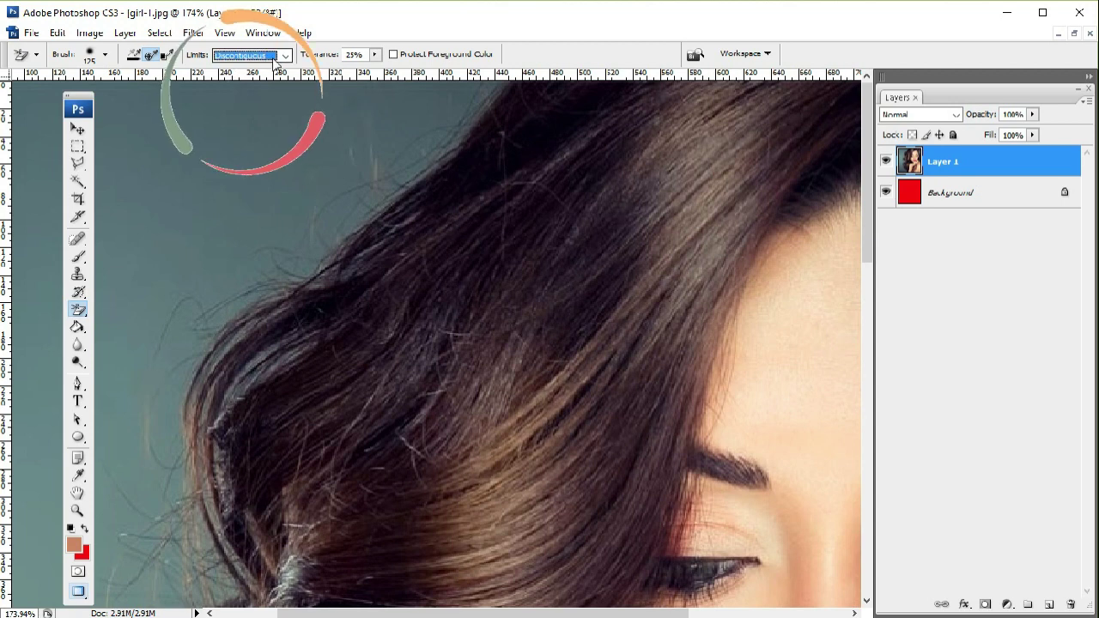
pyautogui.click(274, 59)
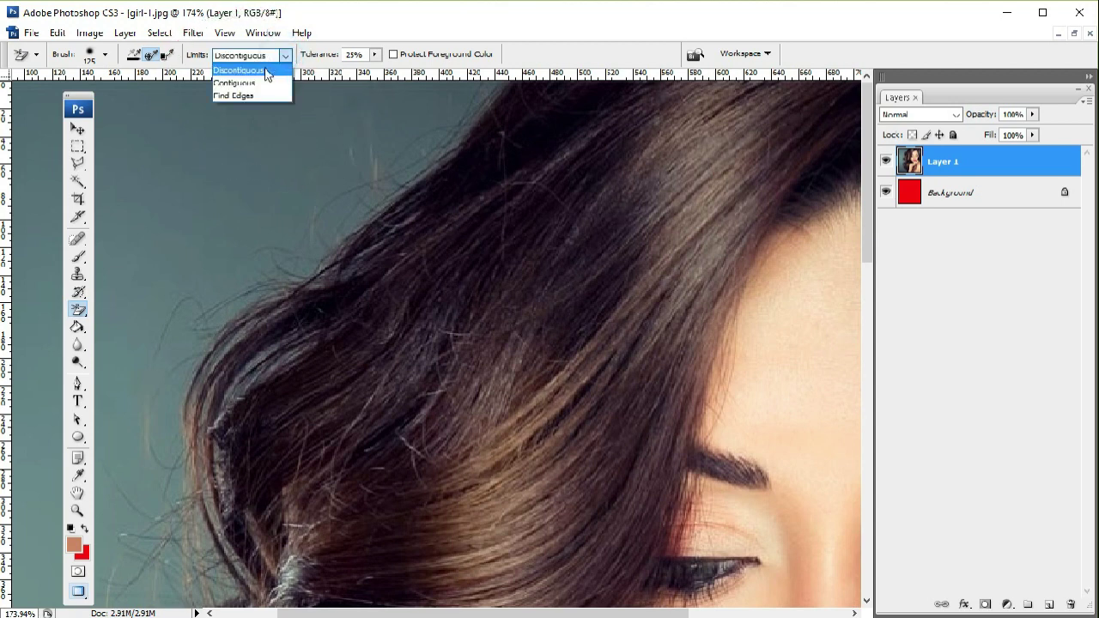
pyautogui.click(266, 72)
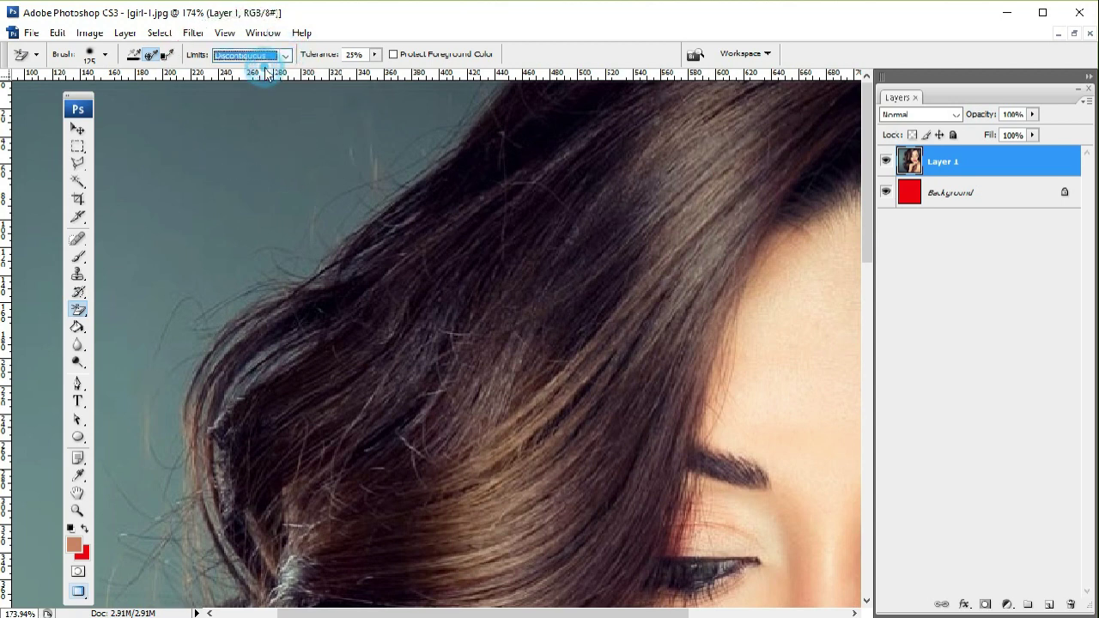
pyautogui.click(374, 54)
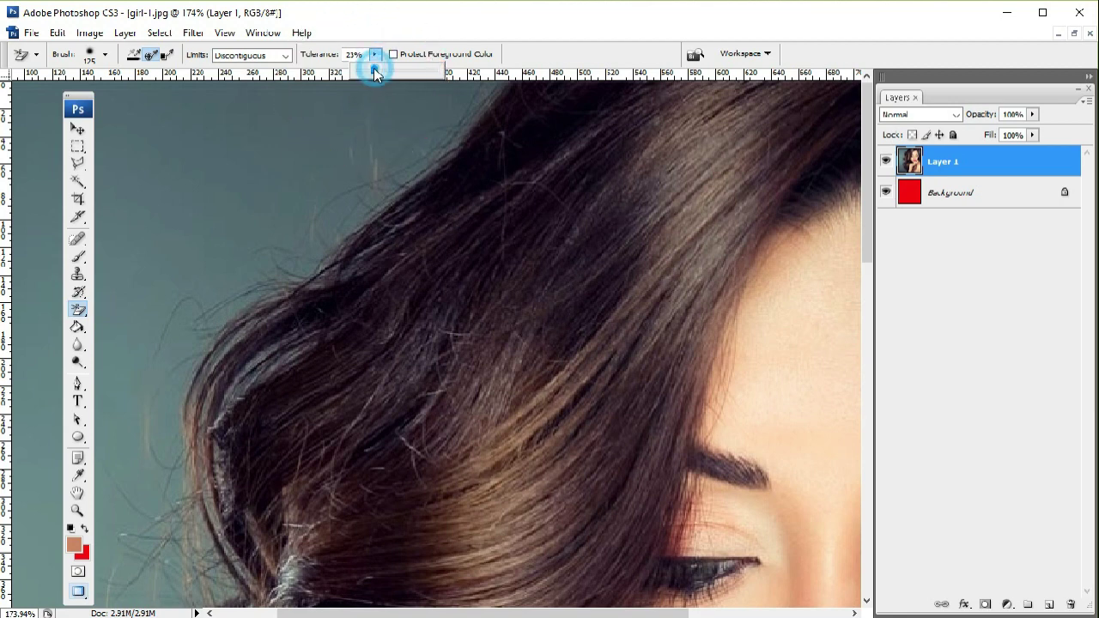
pyautogui.moveTo(374, 73); pyautogui.dragTo(372, 73)
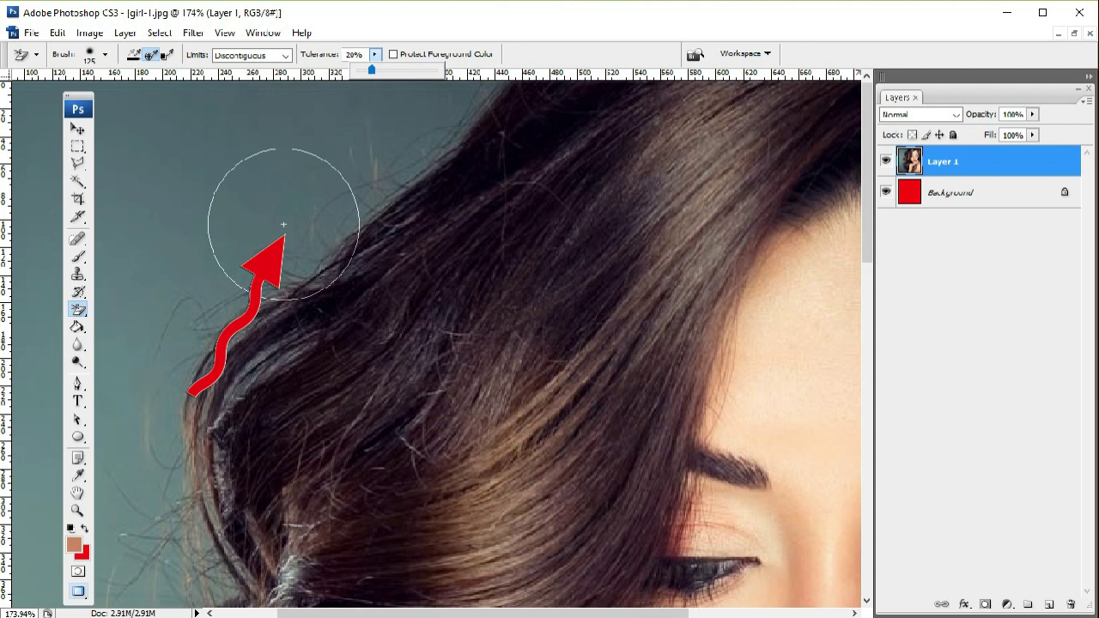
# Try erase strokes beside the hairline, undoing them, and raise tolerance to 30%.
pyautogui.click(339, 208)
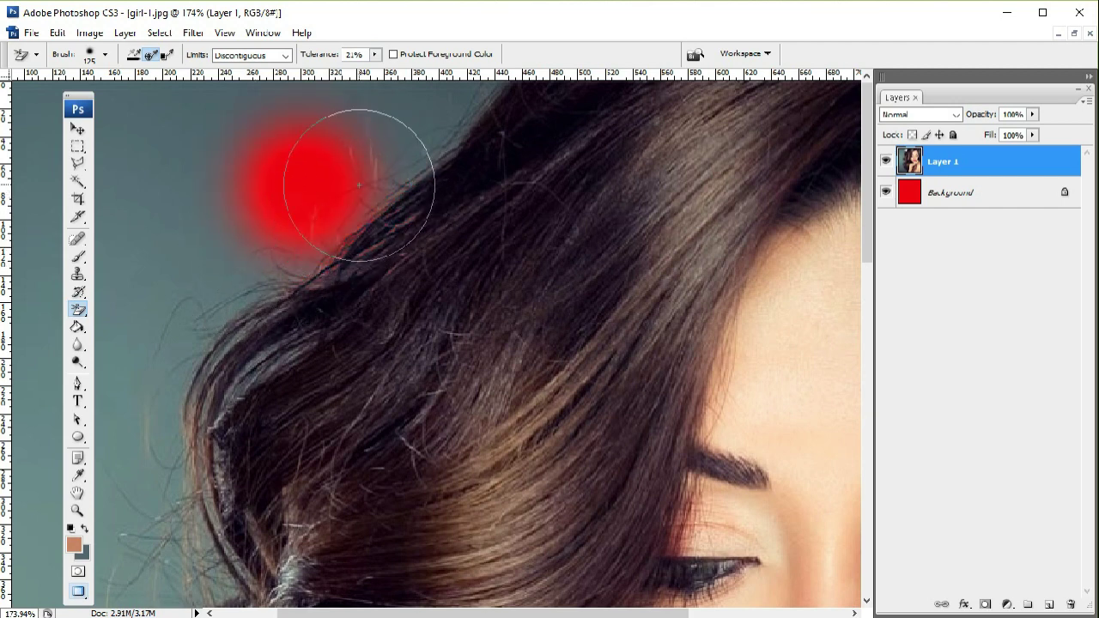
pyautogui.hotkey('ctrl', 'z')
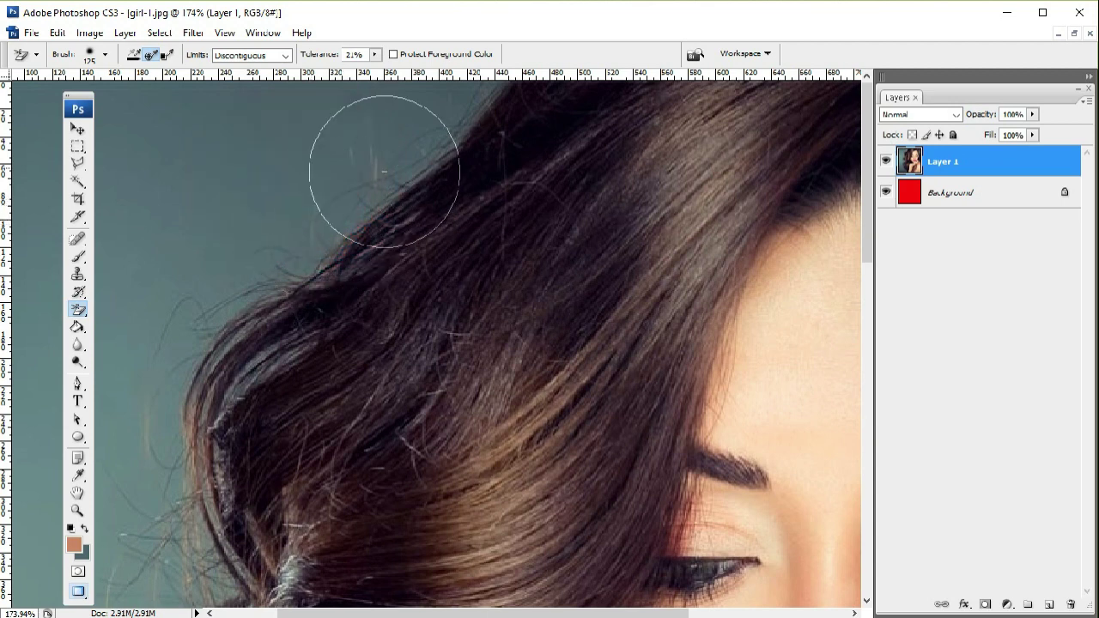
pyautogui.click(374, 55)
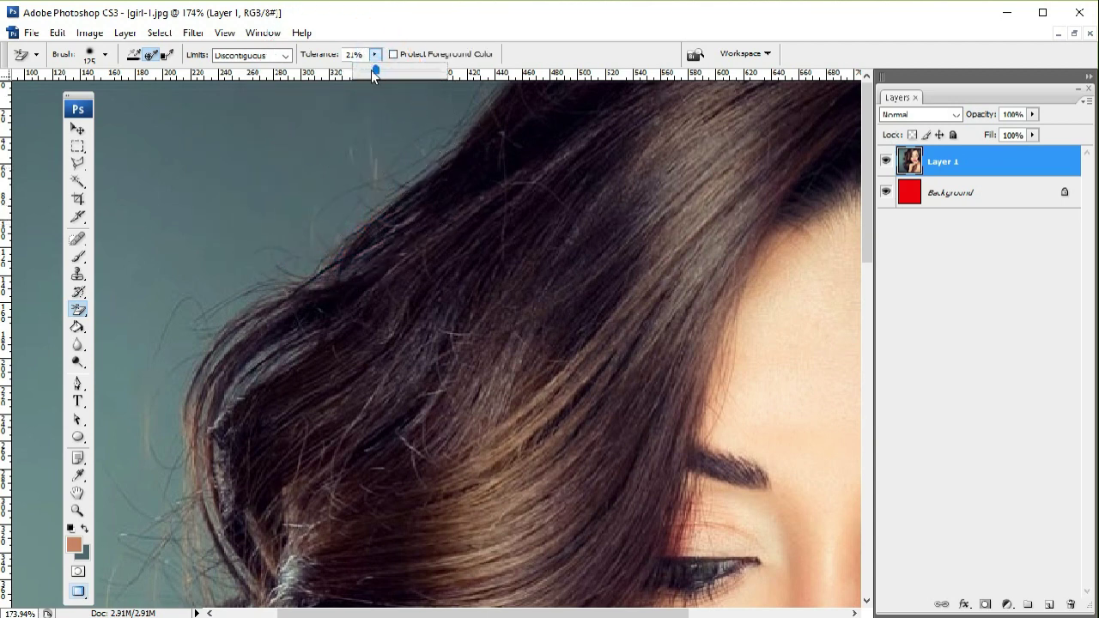
pyautogui.moveTo(327, 135); pyautogui.dragTo(342, 141)
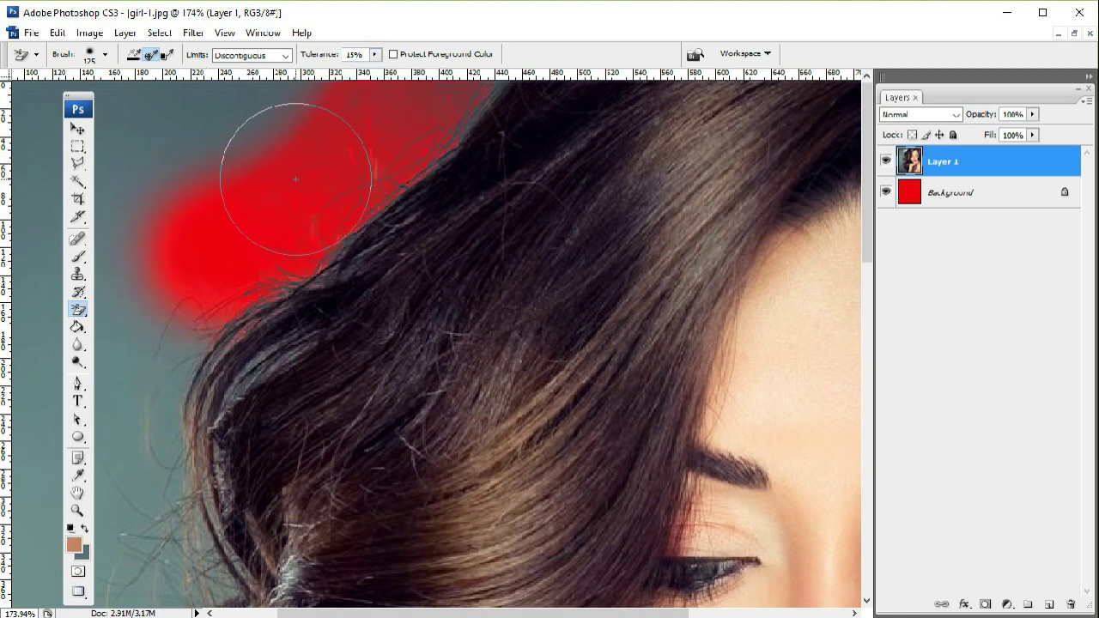
pyautogui.hotkey('ctrl', 'z')
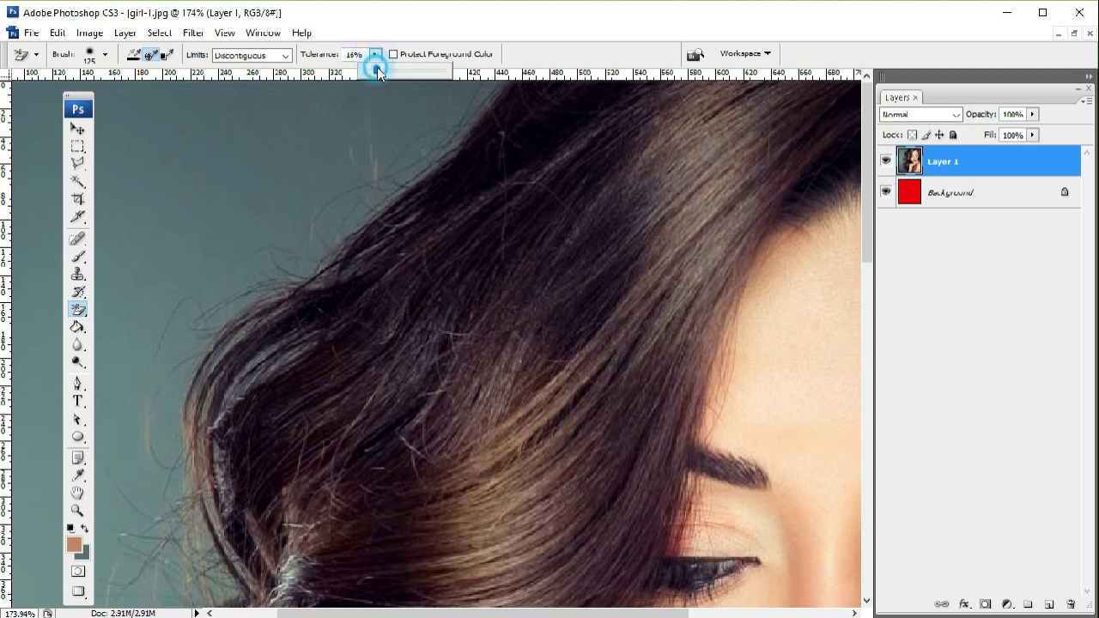
pyautogui.click(212, 249)
pyautogui.moveTo(212, 249); pyautogui.dragTo(414, 124)
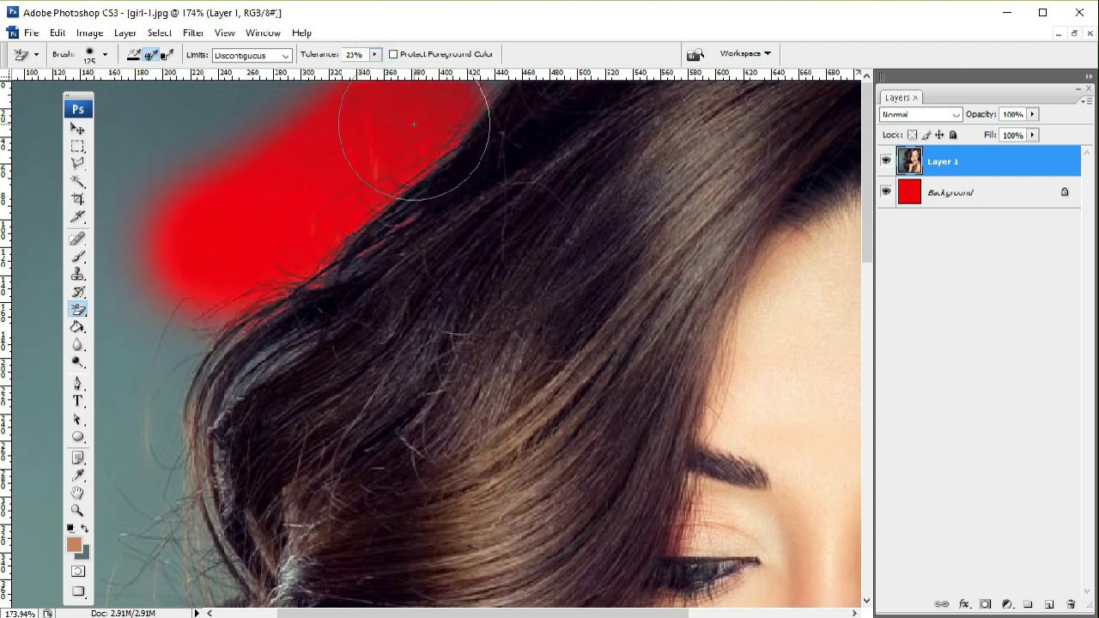
pyautogui.hotkey('ctrl', 'z')
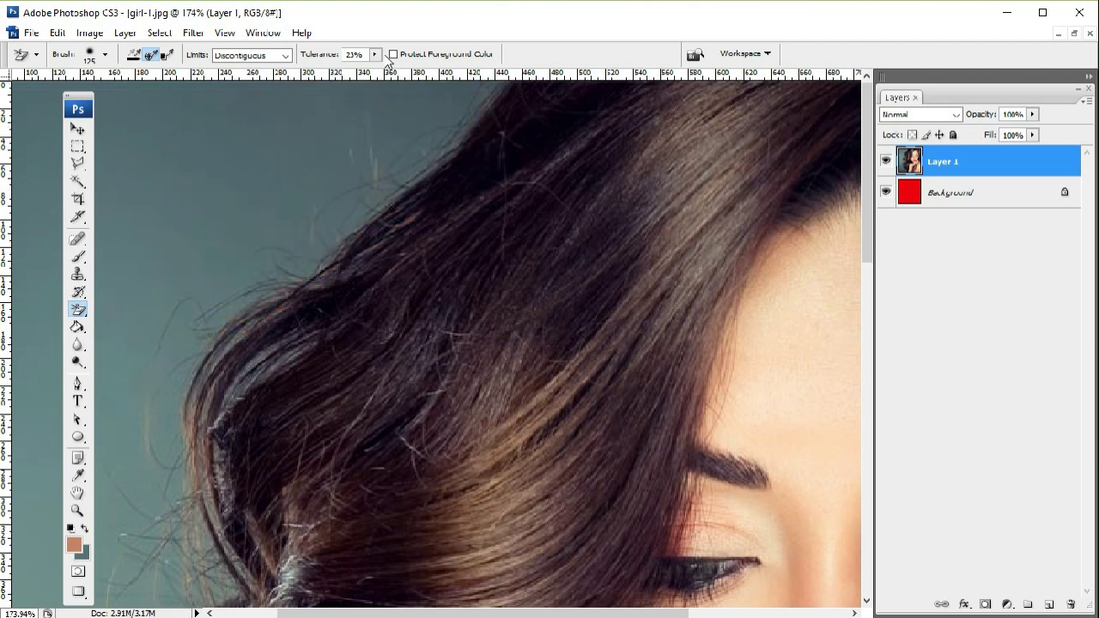
pyautogui.click(375, 55)
pyautogui.moveTo(375, 68); pyautogui.dragTo(382, 69)
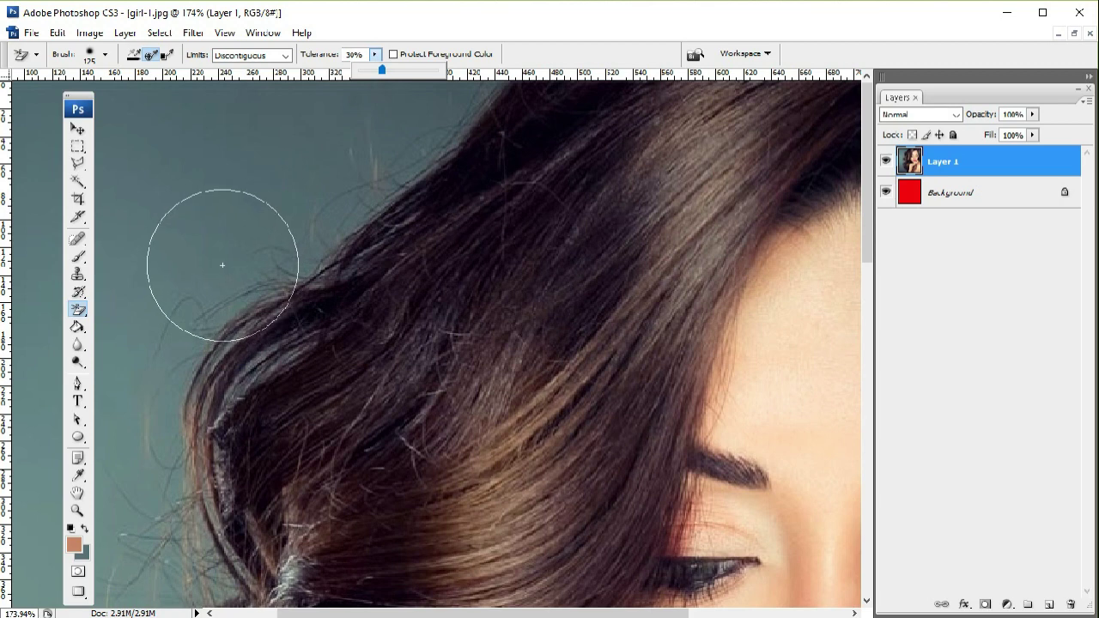
pyautogui.click(217, 188)
pyautogui.moveTo(218, 188); pyautogui.dragTo(387, 197)
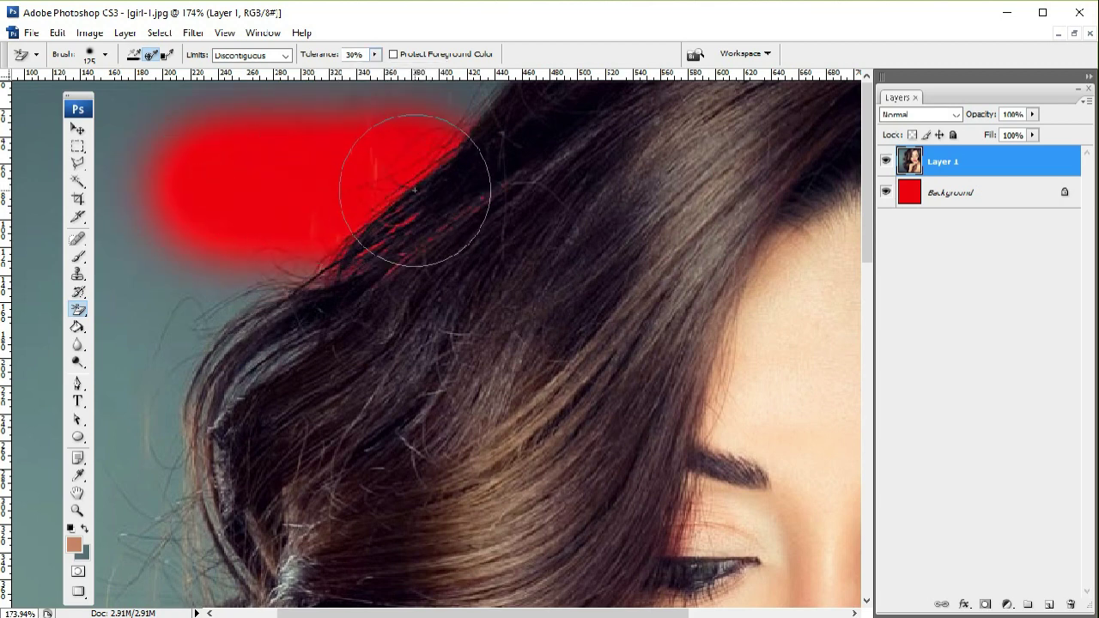
pyautogui.hotkey('ctrl', 'z')
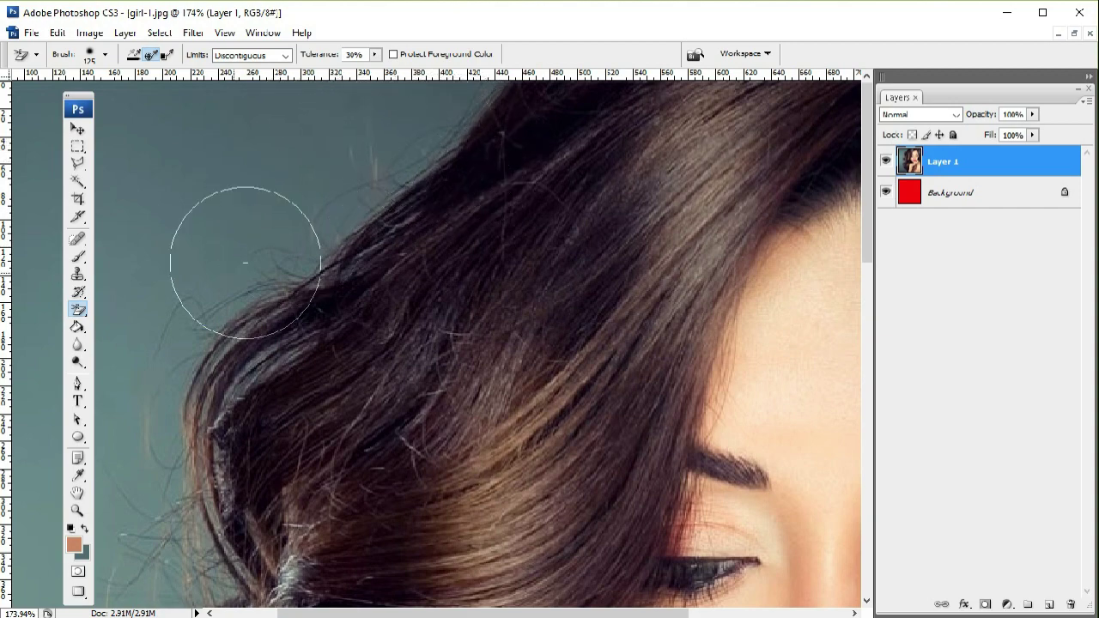
# Erase the teal around the curls on the left of the hair.
pyautogui.scroll(-3, 245, 246)
pyautogui.scroll(-3, 184, 269)
pyautogui.moveTo(78, 96); pyautogui.dragTo(493, 160)
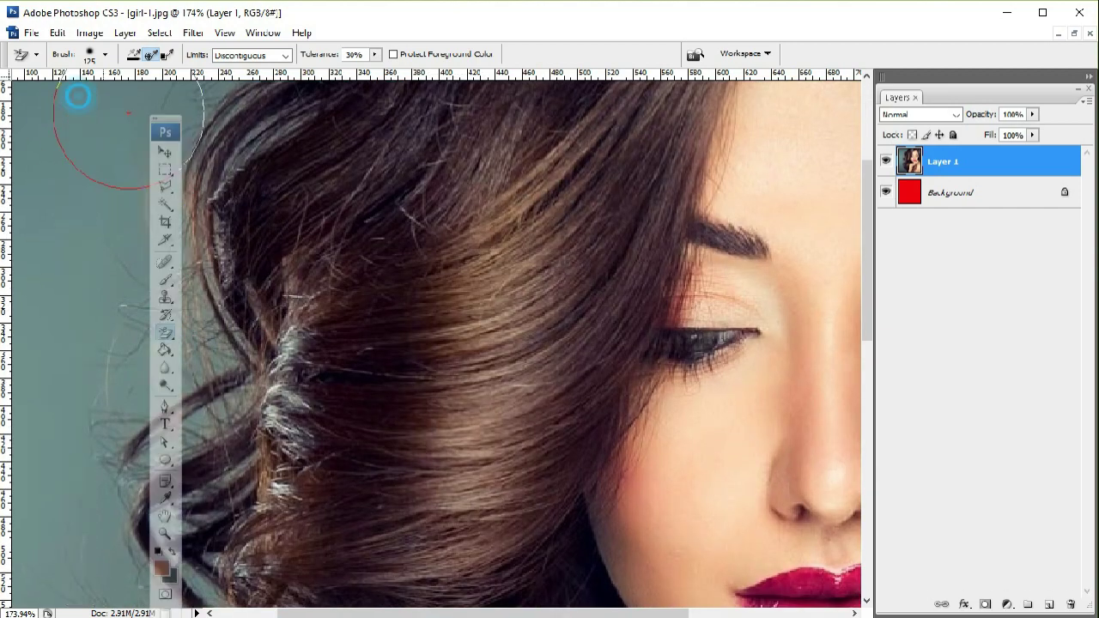
pyautogui.scroll(-2, 109, 424)
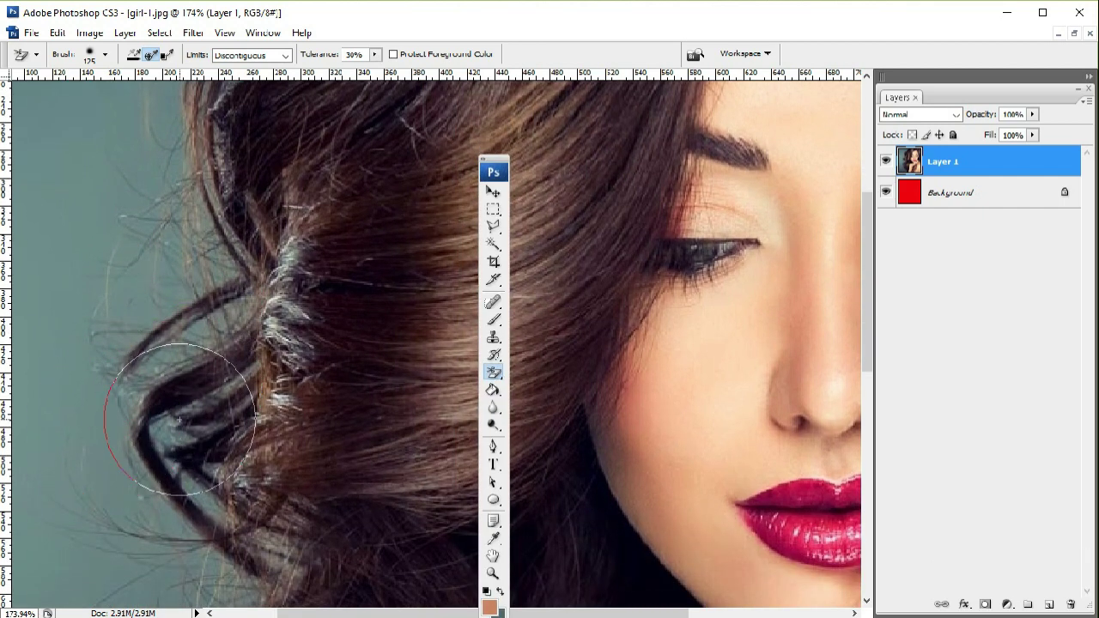
pyautogui.scroll(-4, 109, 424)
pyautogui.hscroll(-2, 109, 424)
pyautogui.moveTo(110, 224)
pyautogui.mouseDown()
pyautogui.moveTo(326, 416)
pyautogui.moveTo(123, 453)
pyautogui.moveTo(135, 319)
pyautogui.moveTo(98, 393)
pyautogui.moveTo(242, 269)
pyautogui.moveTo(244, 404)
pyautogui.mouseUp()
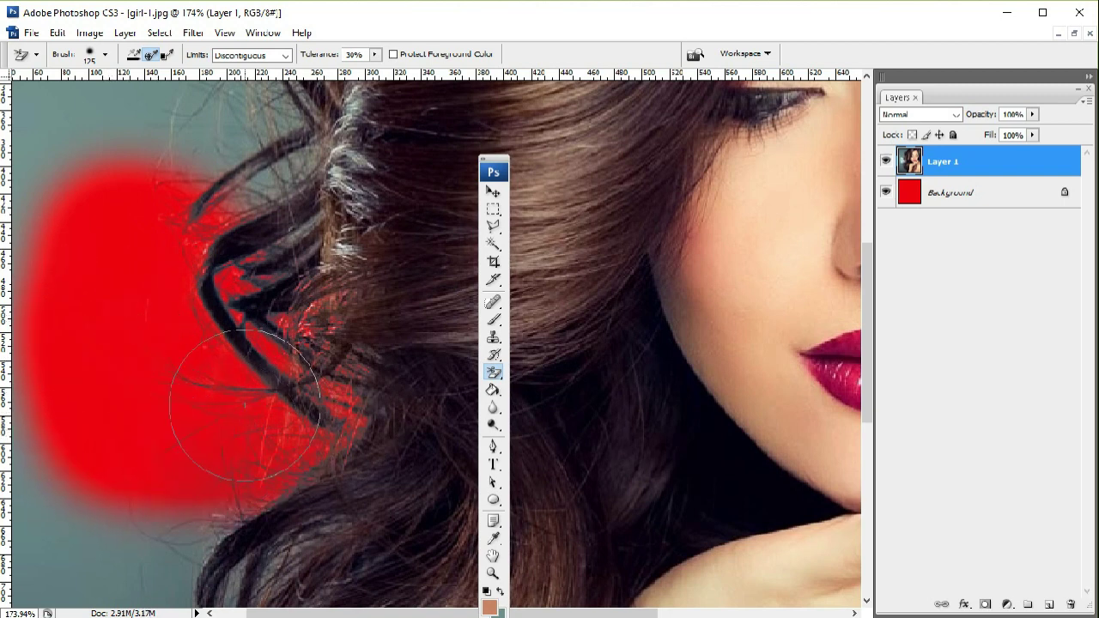
pyautogui.scroll(3, 245, 404)
pyautogui.scroll(4, 215, 390)
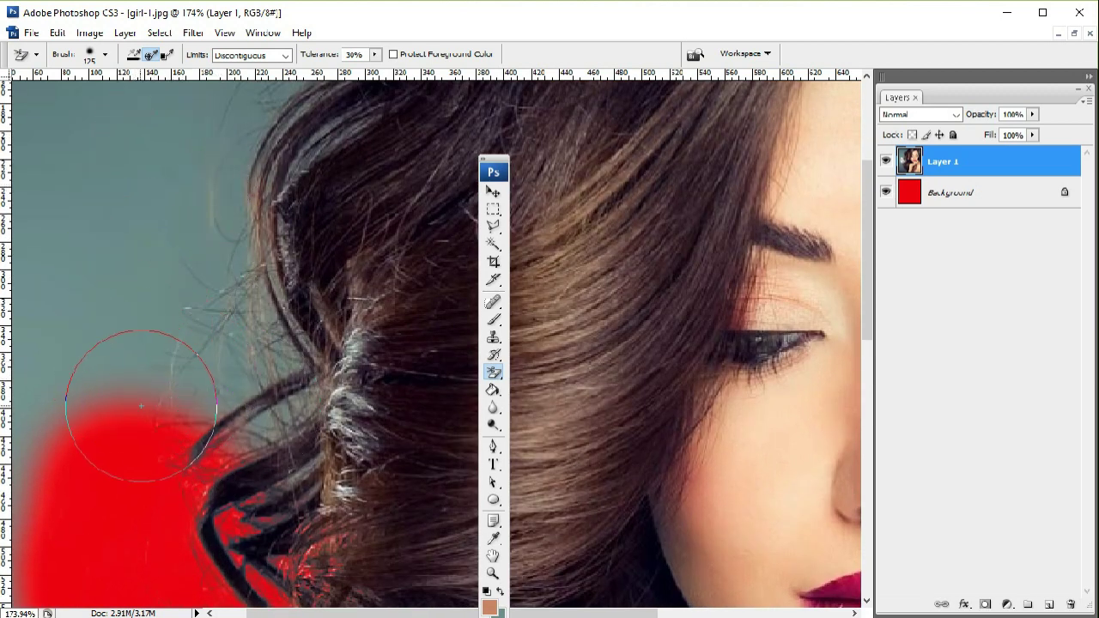
# Erase the teal band left of the hair, undoing and redoing poor strokes.
pyautogui.moveTo(142, 405); pyautogui.dragTo(221, 168)
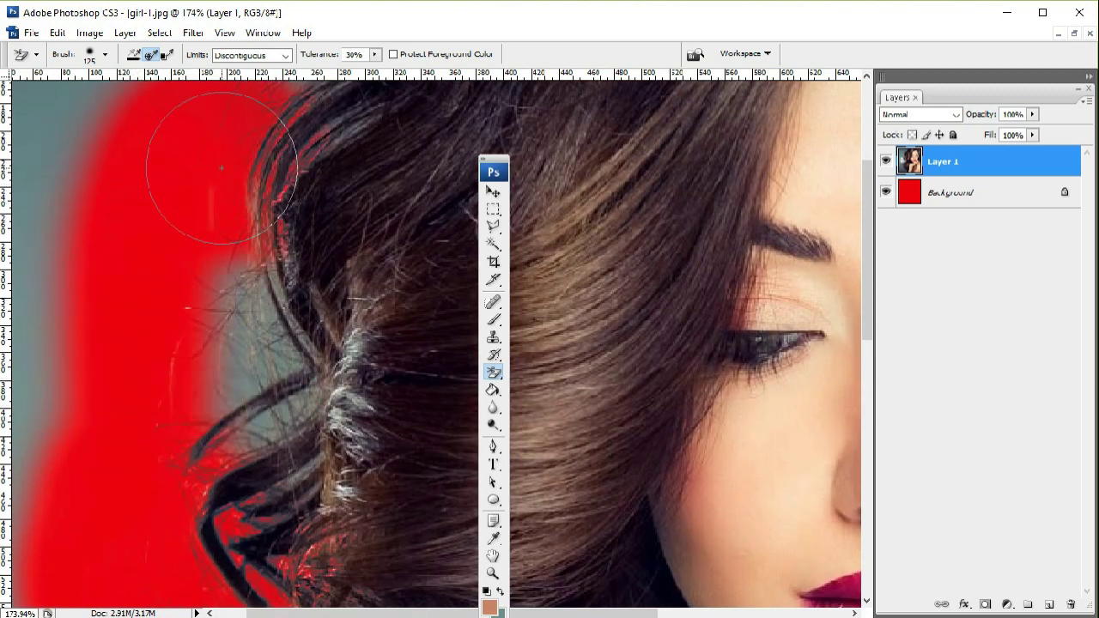
pyautogui.hotkey('ctrl', 'z')
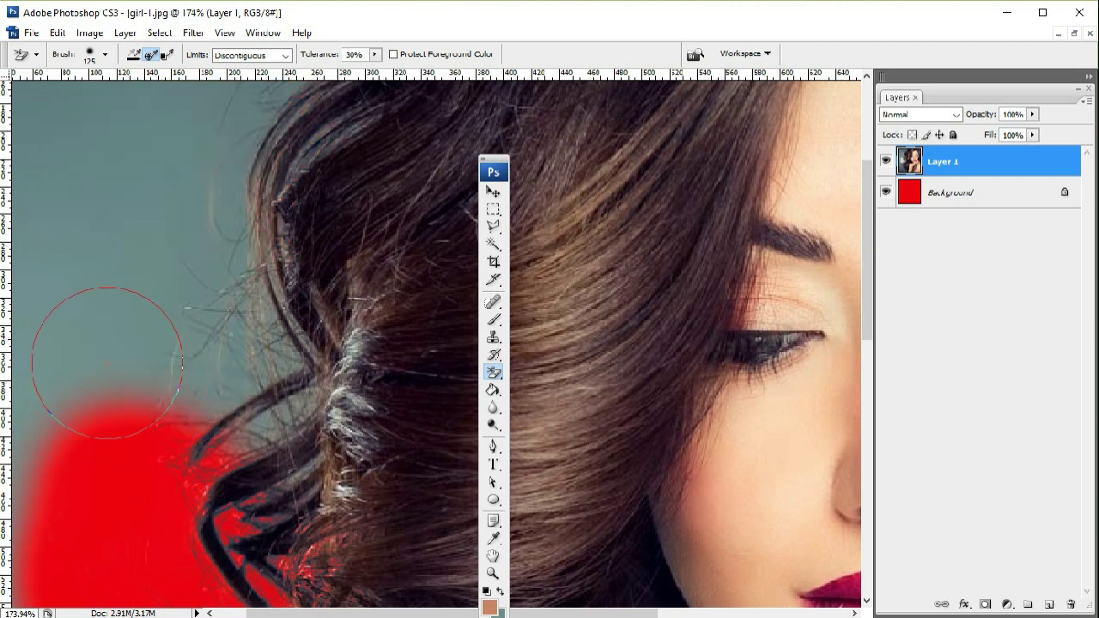
pyautogui.moveTo(51, 343); pyautogui.dragTo(240, 403)
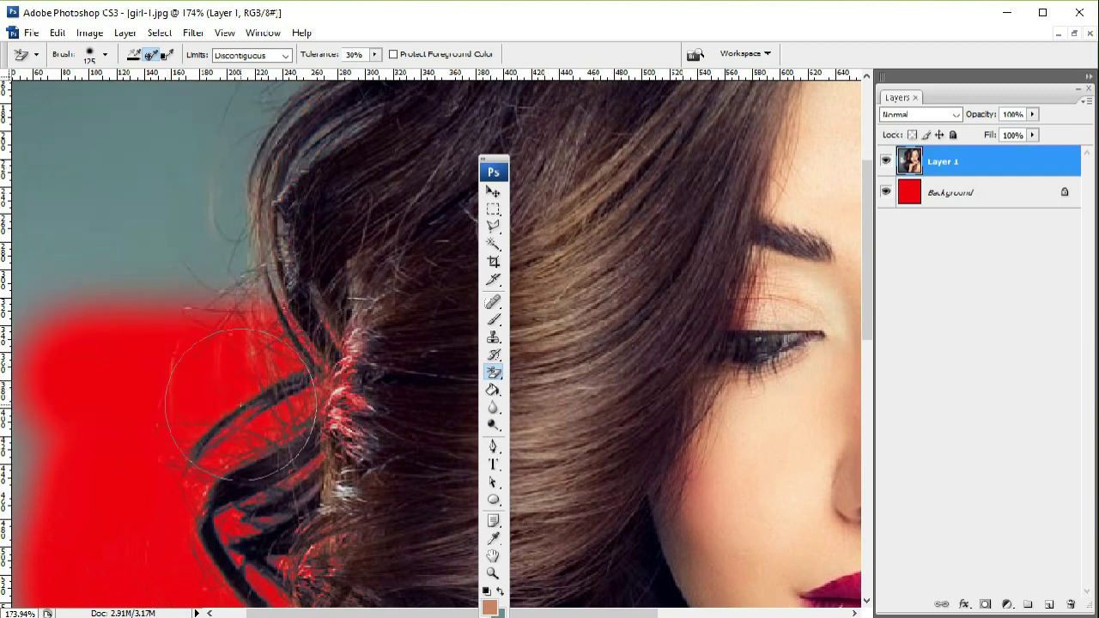
pyautogui.hotkey('ctrl', 'z')
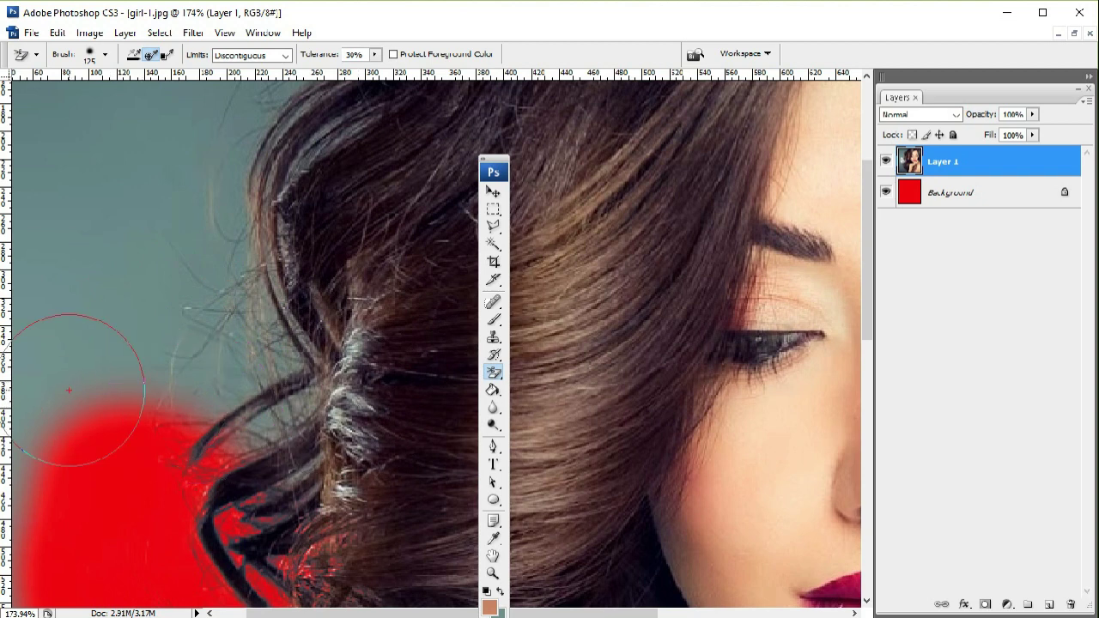
pyautogui.moveTo(86, 399)
pyautogui.mouseDown()
pyautogui.moveTo(69, 388)
pyautogui.moveTo(197, 395)
pyautogui.moveTo(240, 344)
pyautogui.mouseUp()
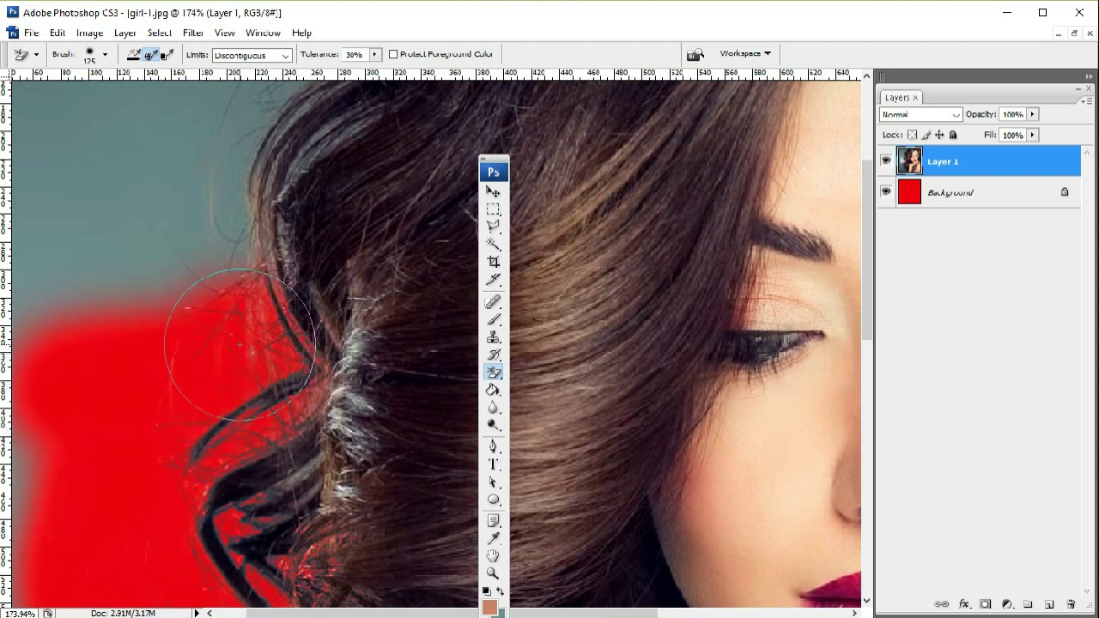
pyautogui.scroll(2, 181, 419)
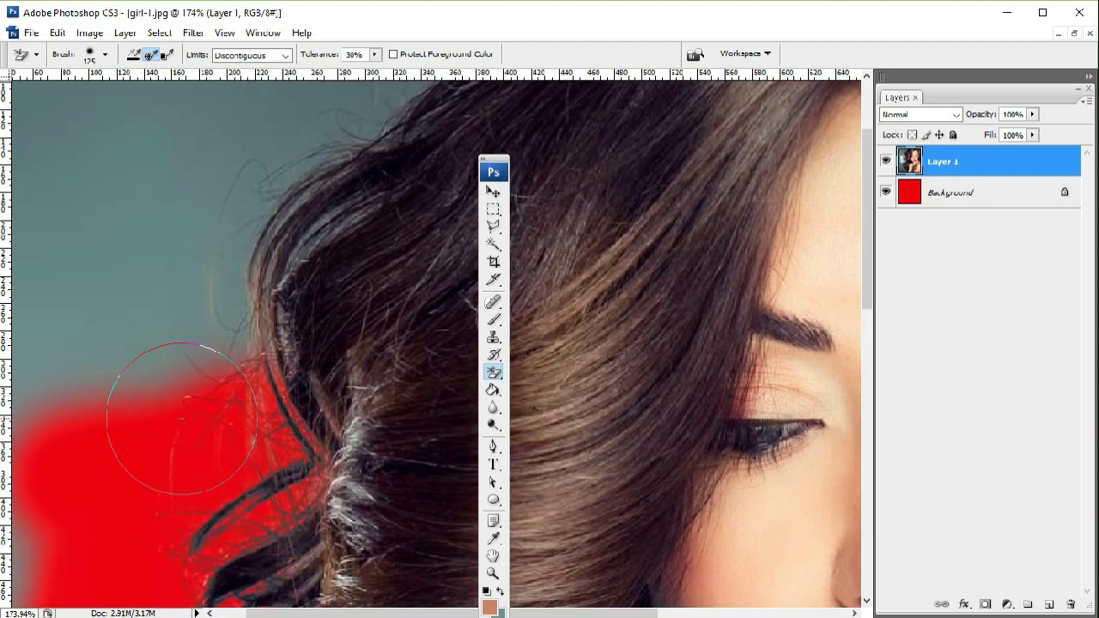
pyautogui.moveTo(103, 350)
pyautogui.mouseDown()
pyautogui.moveTo(177, 335)
pyautogui.moveTo(200, 310)
pyautogui.moveTo(184, 220)
pyautogui.moveTo(111, 246)
pyautogui.moveTo(135, 318)
pyautogui.moveTo(212, 371)
pyautogui.moveTo(183, 355)
pyautogui.moveTo(159, 369)
pyautogui.moveTo(198, 335)
pyautogui.moveTo(215, 296)
pyautogui.moveTo(191, 370)
pyautogui.mouseUp()
pyautogui.hotkey('ctrl', 'z')
pyautogui.scroll(3, 135, 368)
pyautogui.hotkey('ctrl', 'z')
pyautogui.moveTo(117, 363)
pyautogui.mouseDown()
pyautogui.moveTo(134, 380)
pyautogui.moveTo(239, 369)
pyautogui.moveTo(295, 318)
pyautogui.moveTo(277, 275)
pyautogui.moveTo(233, 295)
pyautogui.moveTo(105, 425)
pyautogui.moveTo(227, 461)
pyautogui.mouseUp()
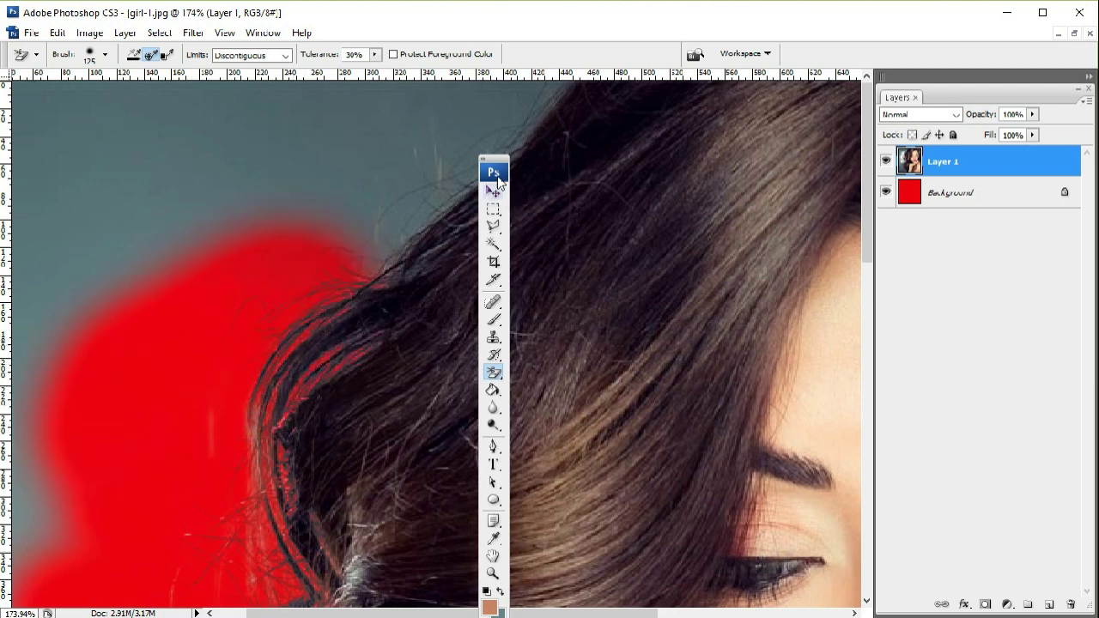
# Move the toolbox aside and erase teal above and along the hair's left edge.
pyautogui.moveTo(501, 156); pyautogui.dragTo(672, 197)
pyautogui.moveTo(326, 191)
pyautogui.mouseDown()
pyautogui.moveTo(415, 180)
pyautogui.moveTo(245, 233)
pyautogui.moveTo(232, 270)
pyautogui.moveTo(290, 245)
pyautogui.moveTo(238, 243)
pyautogui.moveTo(368, 232)
pyautogui.moveTo(368, 245)
pyautogui.moveTo(429, 129)
pyautogui.moveTo(552, 98)
pyautogui.moveTo(269, 123)
pyautogui.moveTo(167, 262)
pyautogui.mouseUp()
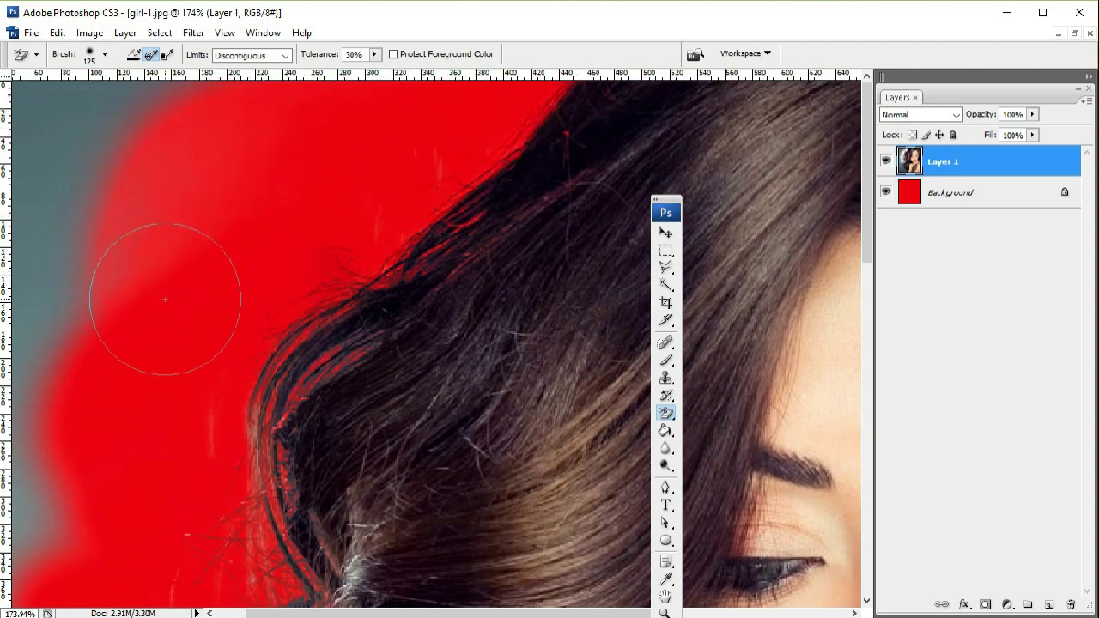
pyautogui.scroll(-3, 180, 324)
pyautogui.scroll(-2, 181, 323)
pyautogui.scroll(-4, 180, 323)
pyautogui.scroll(-3, 180, 324)
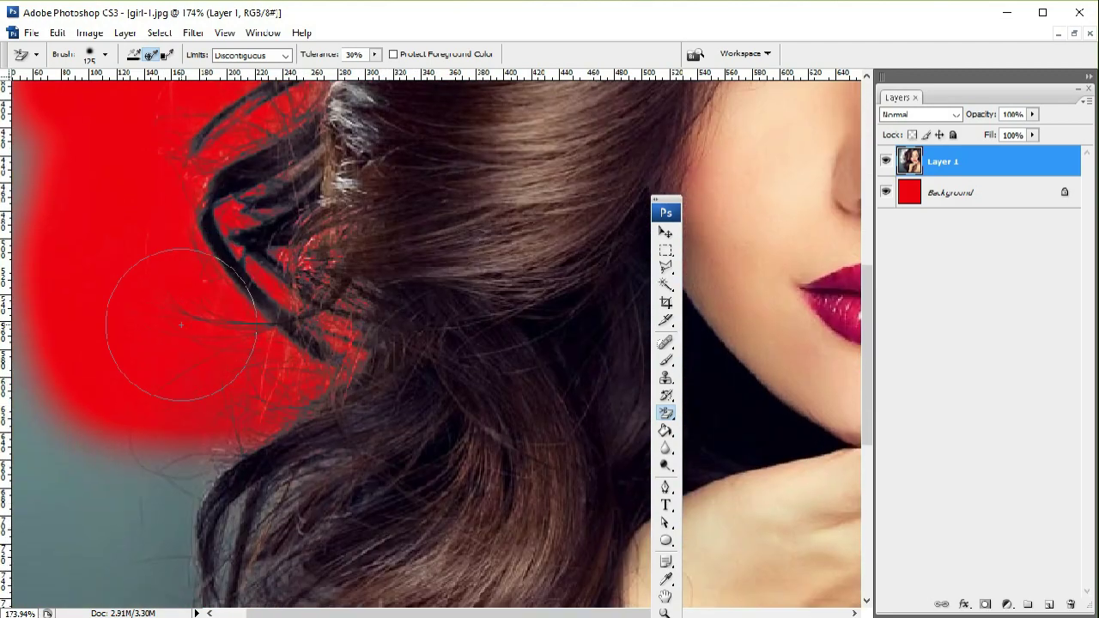
pyautogui.scroll(-2, 180, 323)
pyautogui.scroll(-3, 180, 323)
pyautogui.moveTo(122, 331)
pyautogui.mouseDown()
pyautogui.moveTo(115, 311)
pyautogui.moveTo(193, 269)
pyautogui.mouseUp()
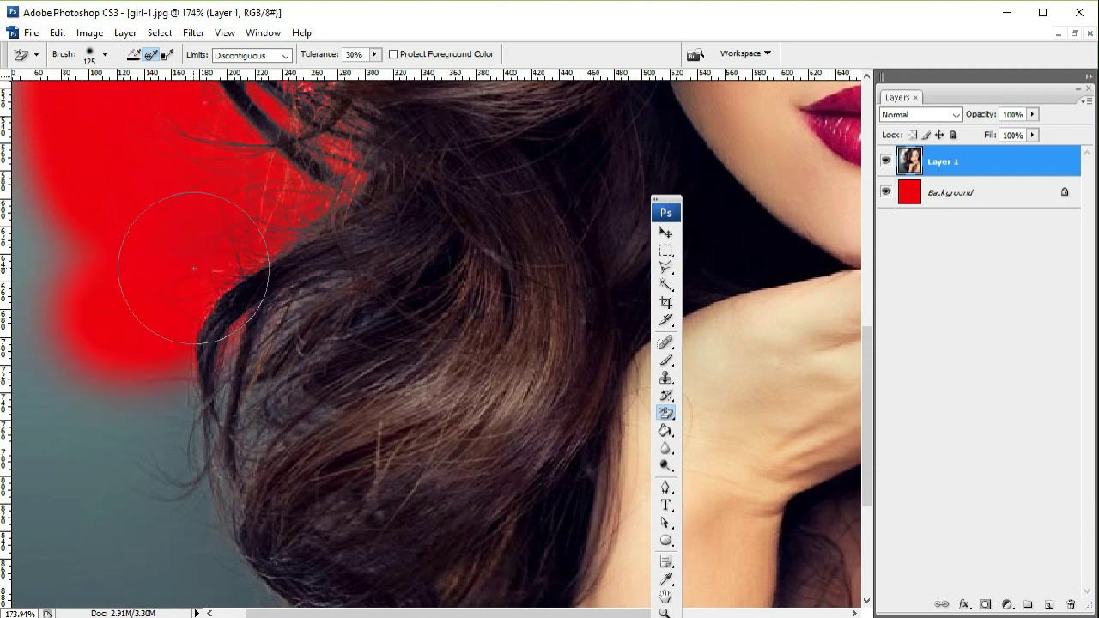
pyautogui.moveTo(160, 327)
pyautogui.mouseDown()
pyautogui.moveTo(343, 306)
pyautogui.moveTo(134, 471)
pyautogui.moveTo(98, 356)
pyautogui.mouseUp()
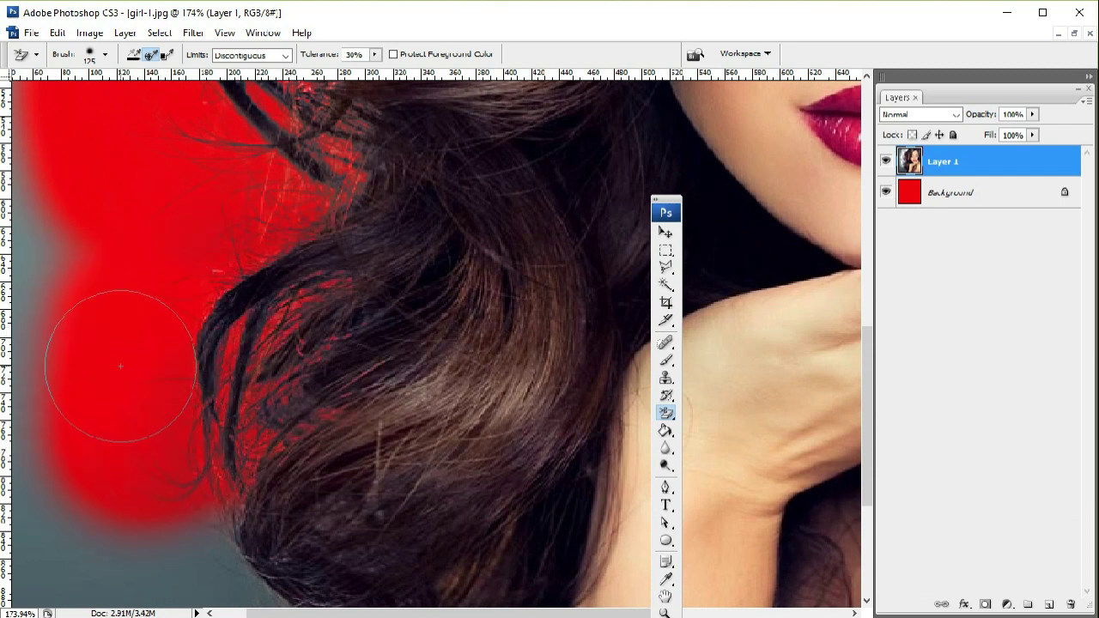
pyautogui.scroll(-3, 215, 422)
pyautogui.scroll(-2, 214, 421)
pyautogui.scroll(-1, 206, 361)
pyautogui.moveTo(192, 314)
pyautogui.mouseDown()
pyautogui.moveTo(217, 392)
pyautogui.moveTo(269, 368)
pyautogui.moveTo(172, 380)
pyautogui.moveTo(123, 275)
pyautogui.moveTo(152, 420)
pyautogui.moveTo(177, 436)
pyautogui.moveTo(202, 428)
pyautogui.mouseUp()
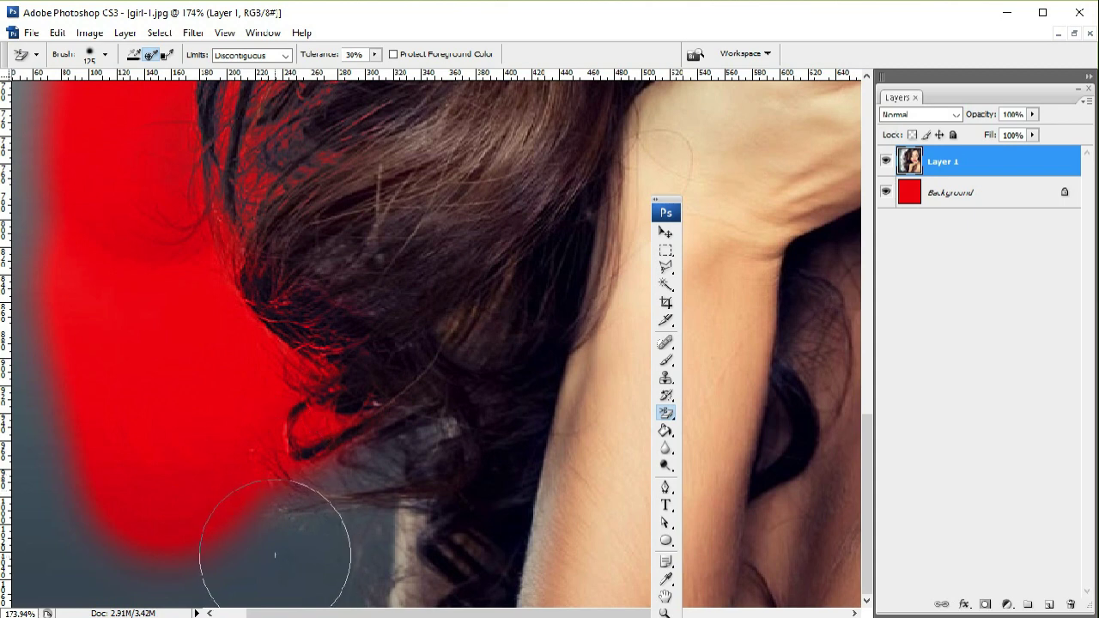
# Erase the backdrop along the lower hair edge at 19% tolerance, then fit the view.
pyautogui.moveTo(275, 555)
pyautogui.mouseDown()
pyautogui.moveTo(355, 430)
pyautogui.moveTo(387, 441)
pyautogui.moveTo(265, 514)
pyautogui.mouseUp()
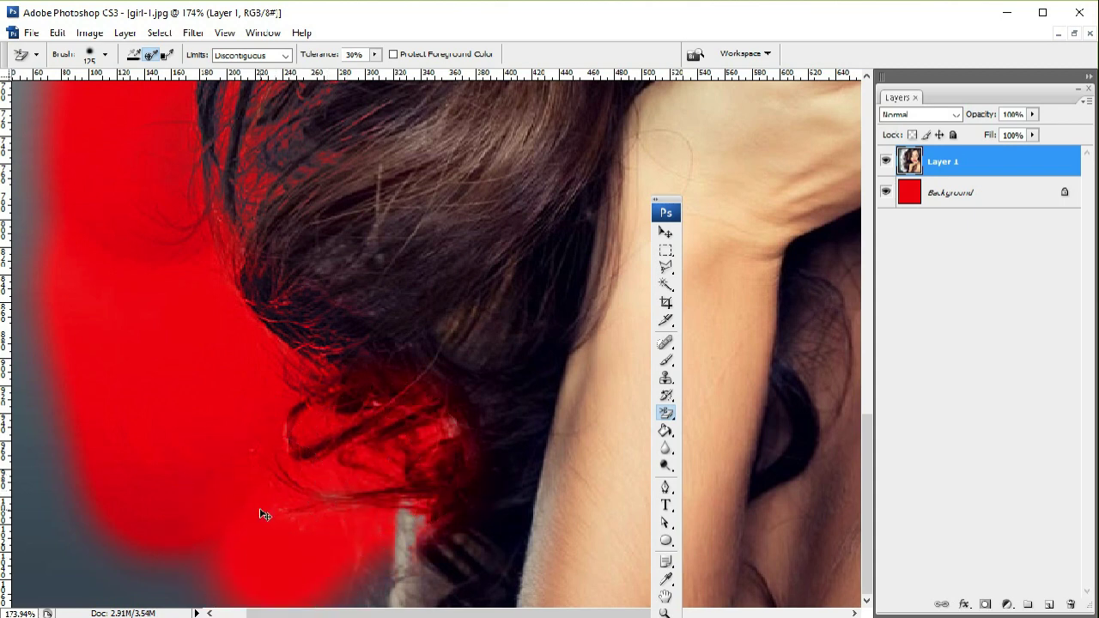
pyautogui.hotkey('ctrl', 'z')
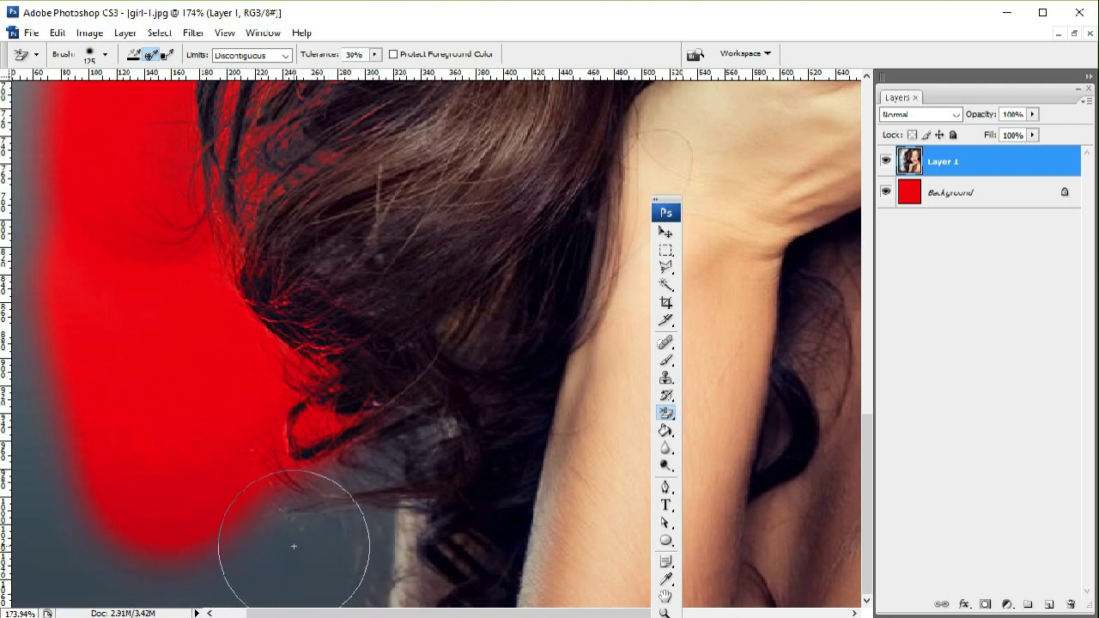
pyautogui.moveTo(293, 546); pyautogui.dragTo(251, 536)
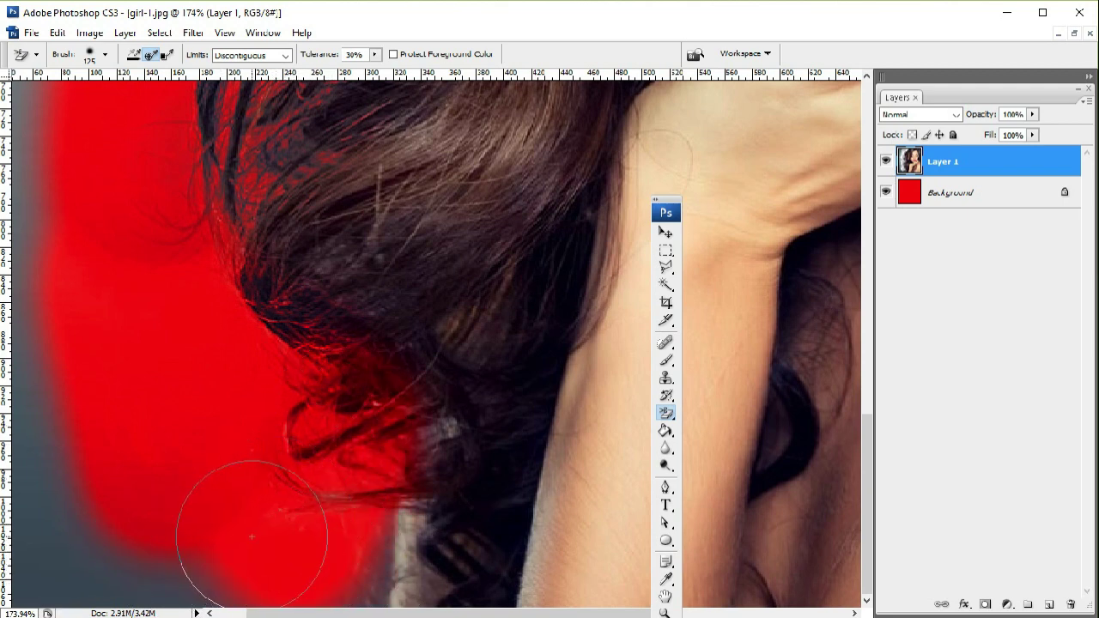
pyautogui.hotkey('ctrl', 'z')
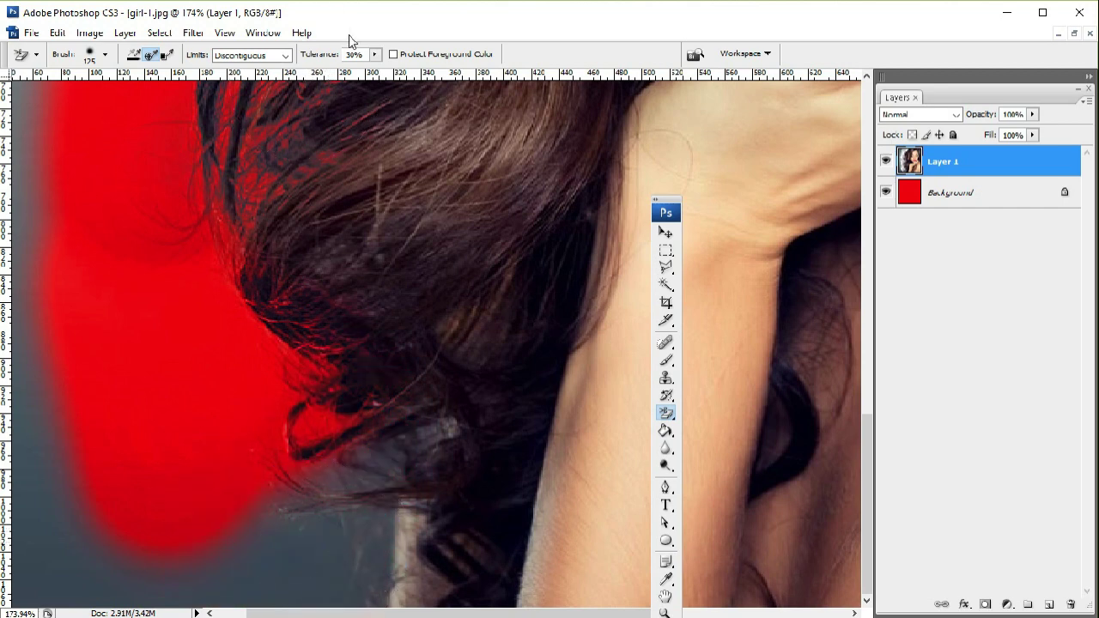
pyautogui.click(375, 55)
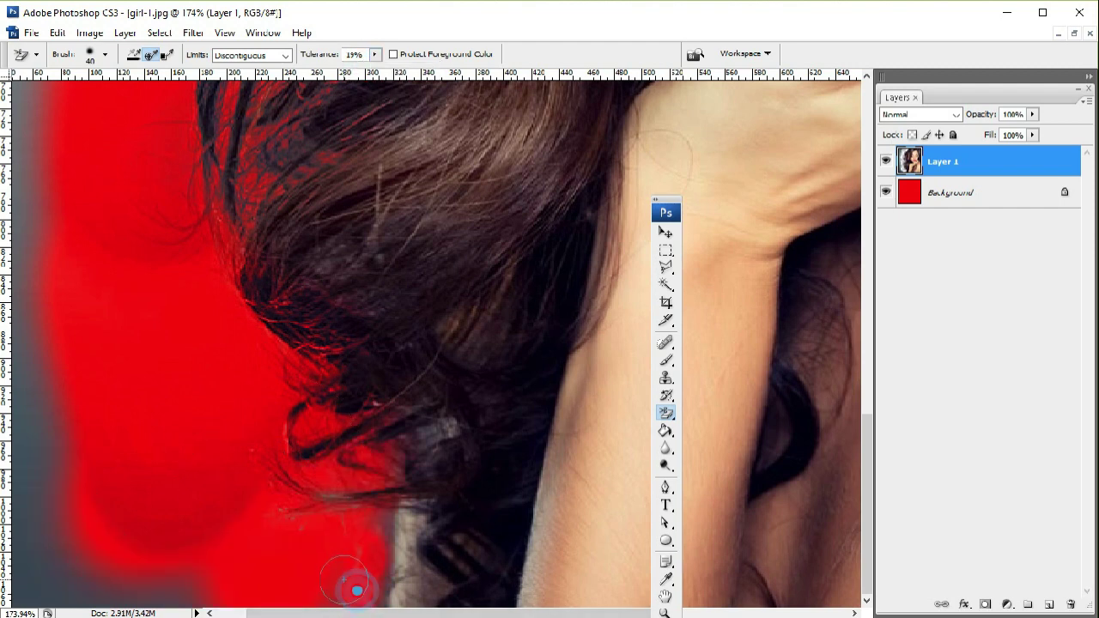
pyautogui.moveTo(357, 591); pyautogui.dragTo(381, 517)
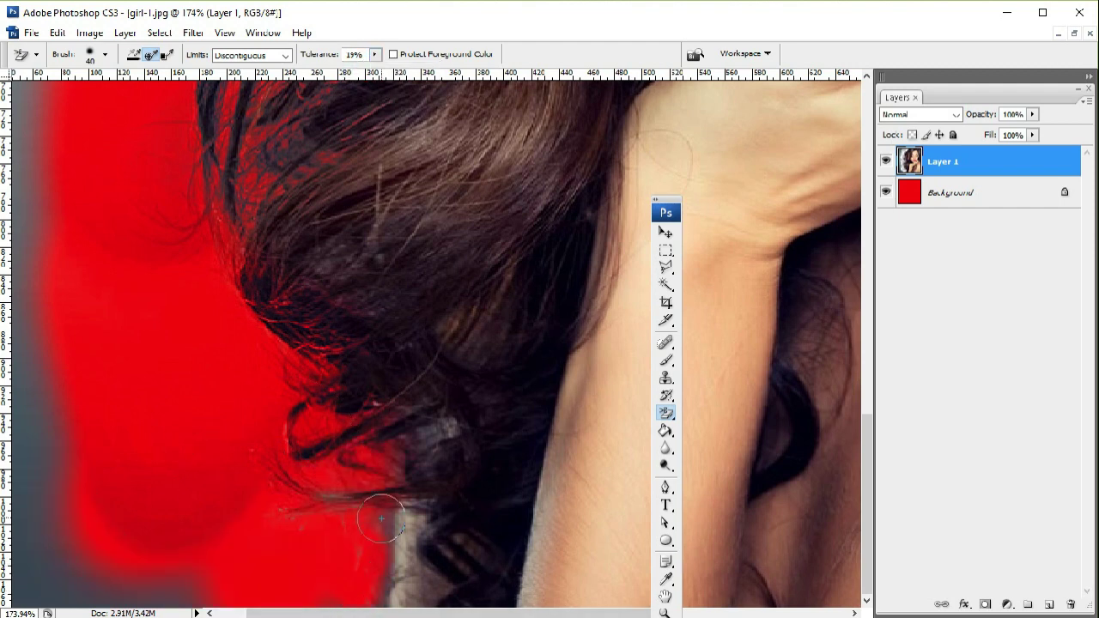
pyautogui.hotkey('ctrl', '0')
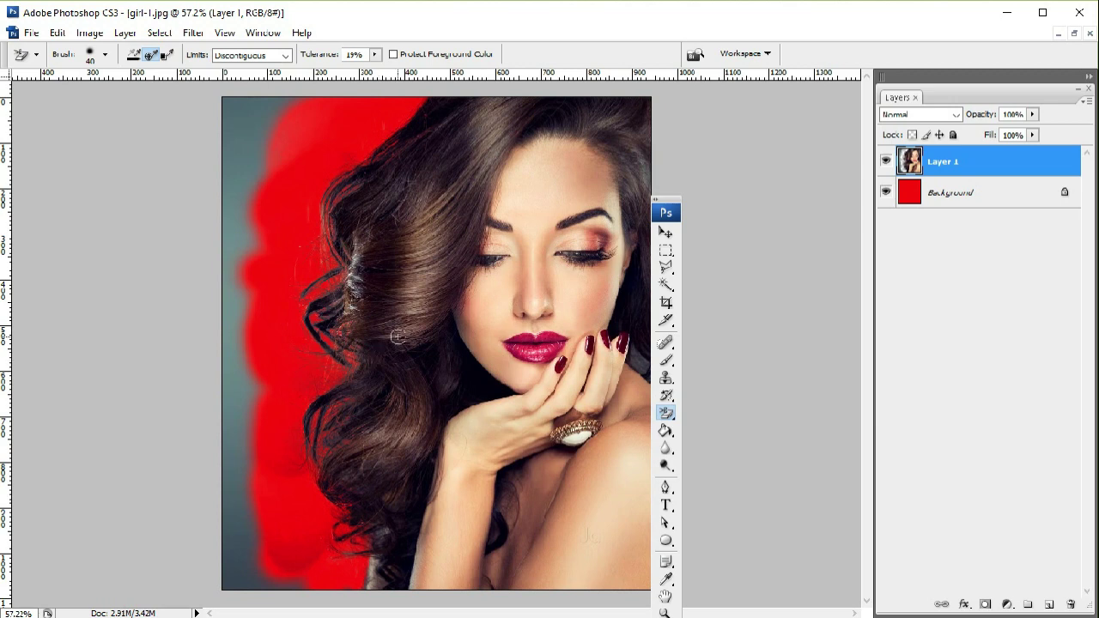
# Delete the grey-blue strip on the left edge using a Polygonal Lasso selection, then zoom in.
pyautogui.click(666, 268)
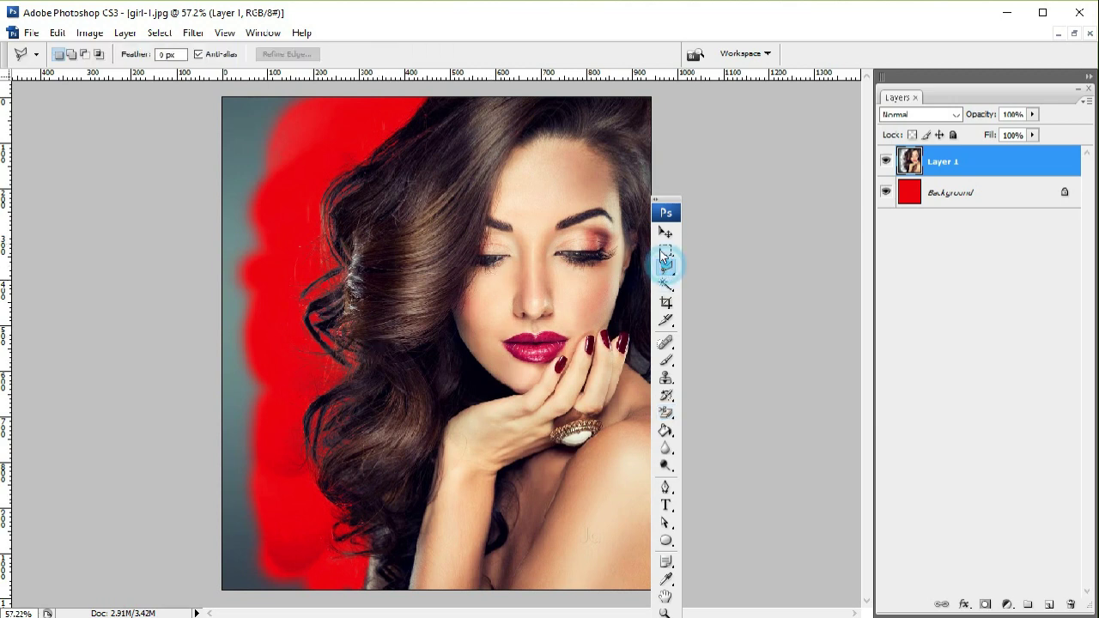
pyautogui.click(410, 82)
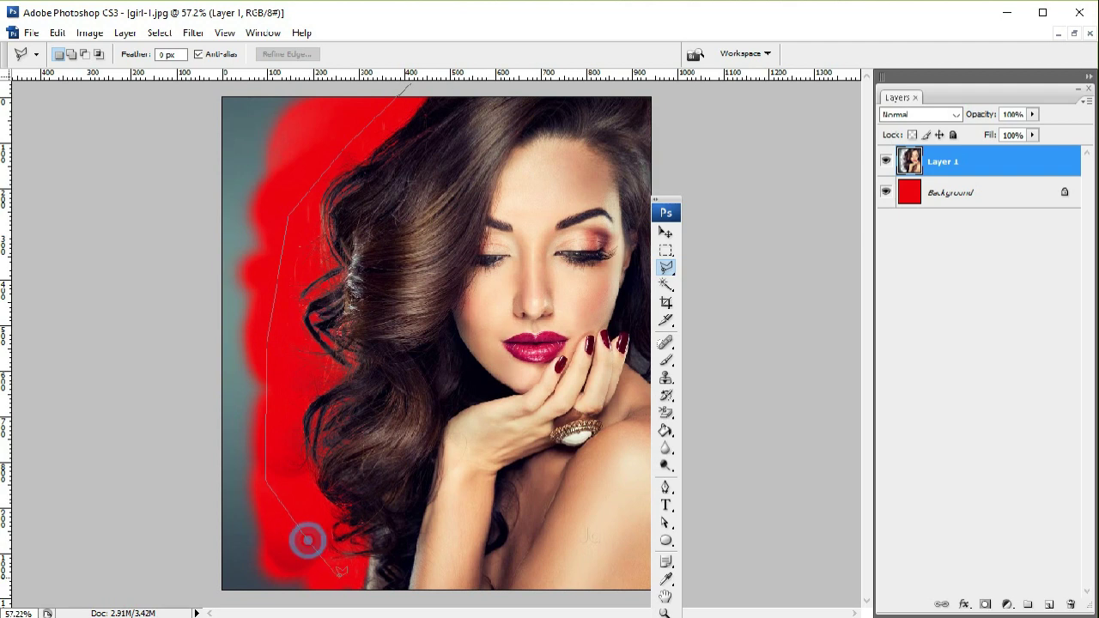
pyautogui.doubleClick(354, 592)
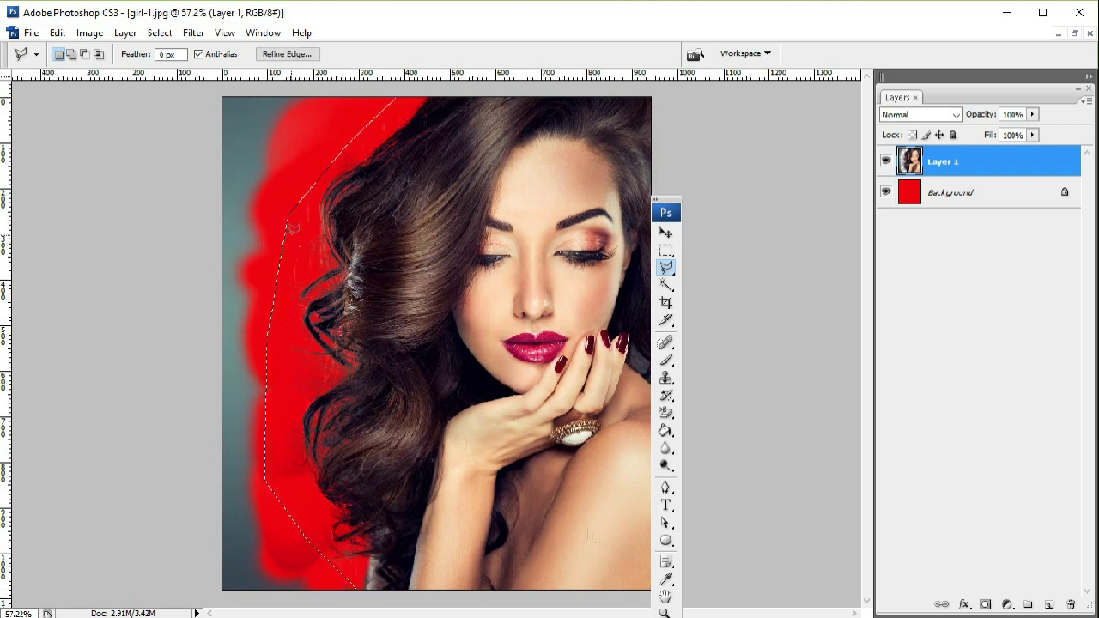
pyautogui.press('Delete')
pyautogui.click(255, 211)
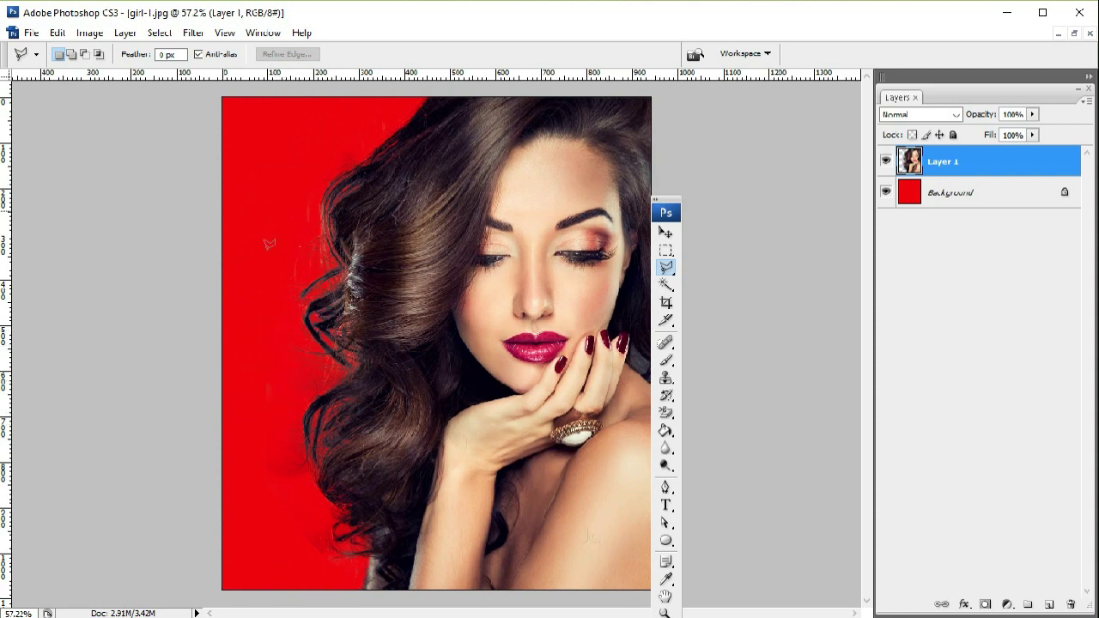
pyautogui.press('z')
pyautogui.moveTo(423, 285); pyautogui.dragTo(399, 272)
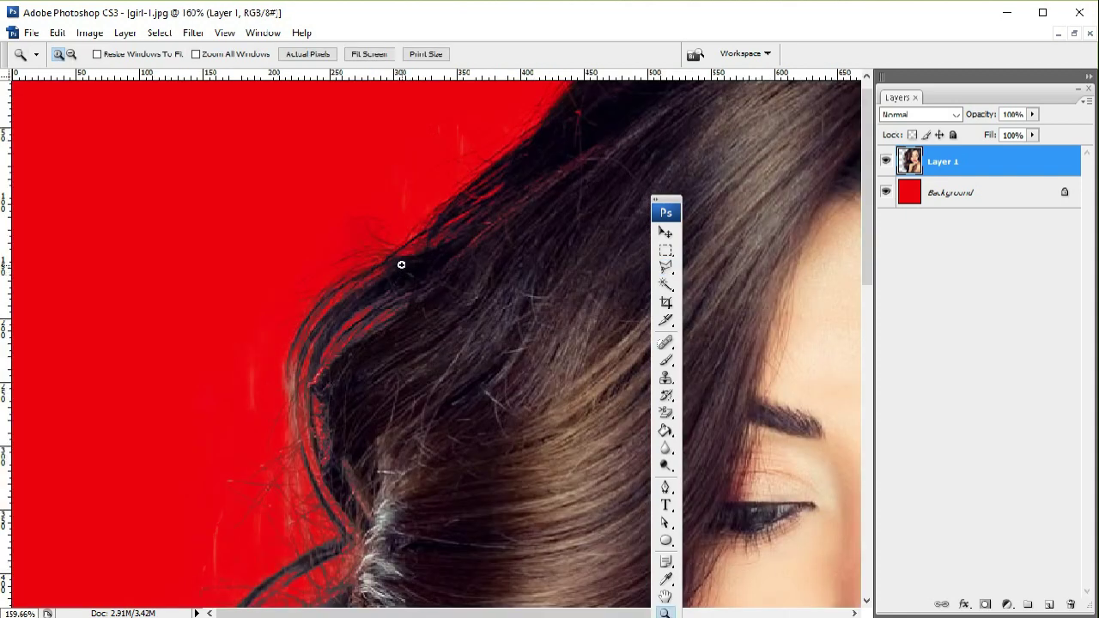
# Clean the leftover fringe around the hair with the plain Eraser and a soft brush.
pyautogui.click(665, 413)
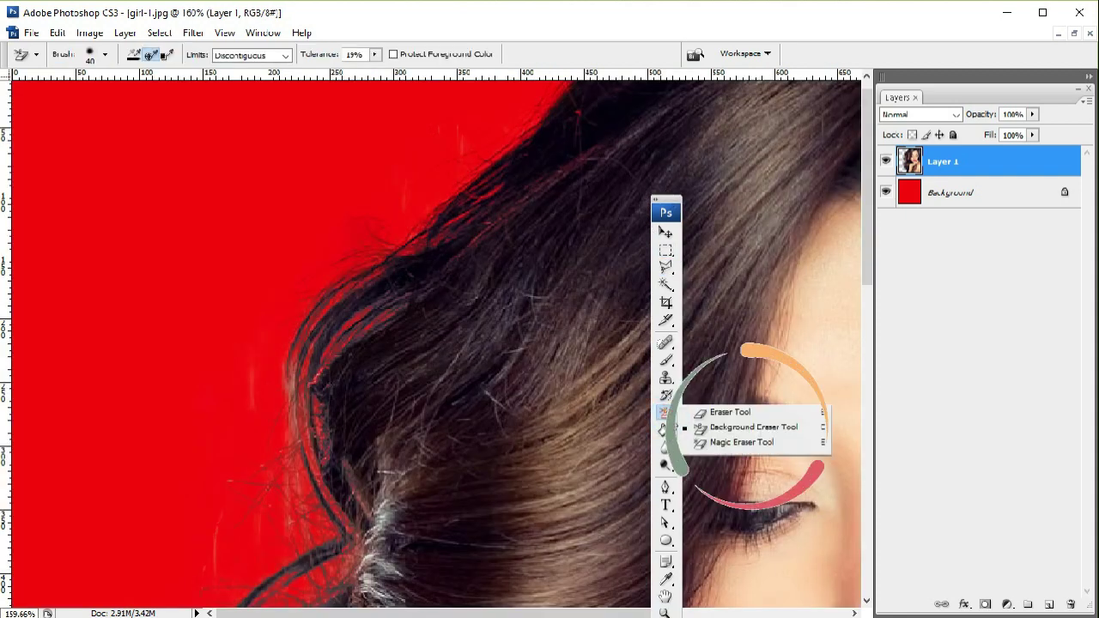
pyautogui.click(721, 415)
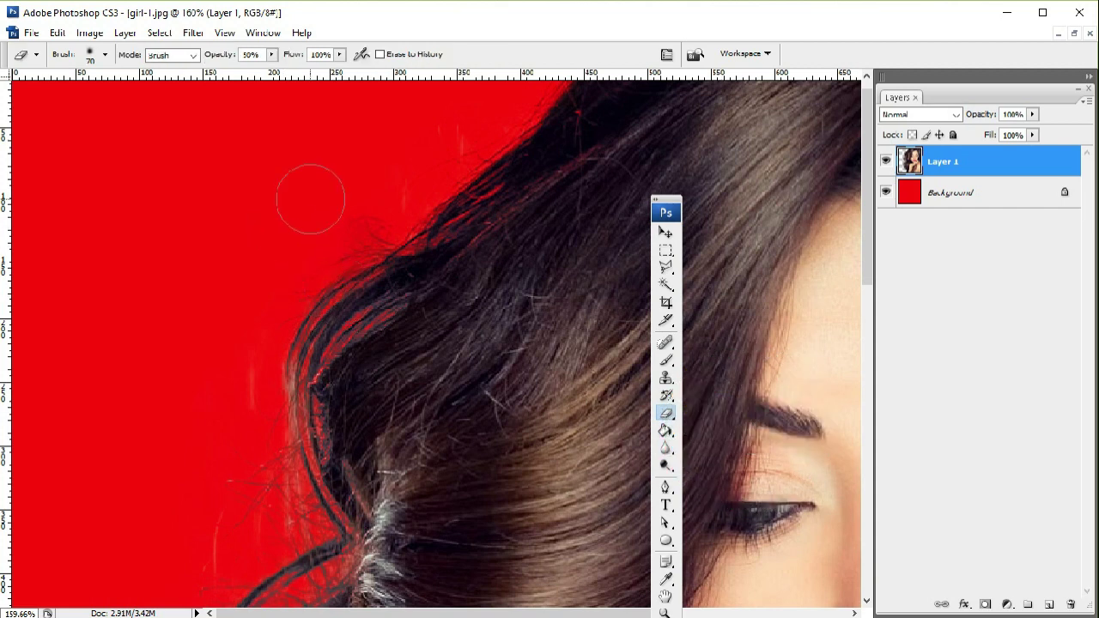
pyautogui.click(343, 179)
pyautogui.moveTo(386, 135); pyautogui.dragTo(391, 156)
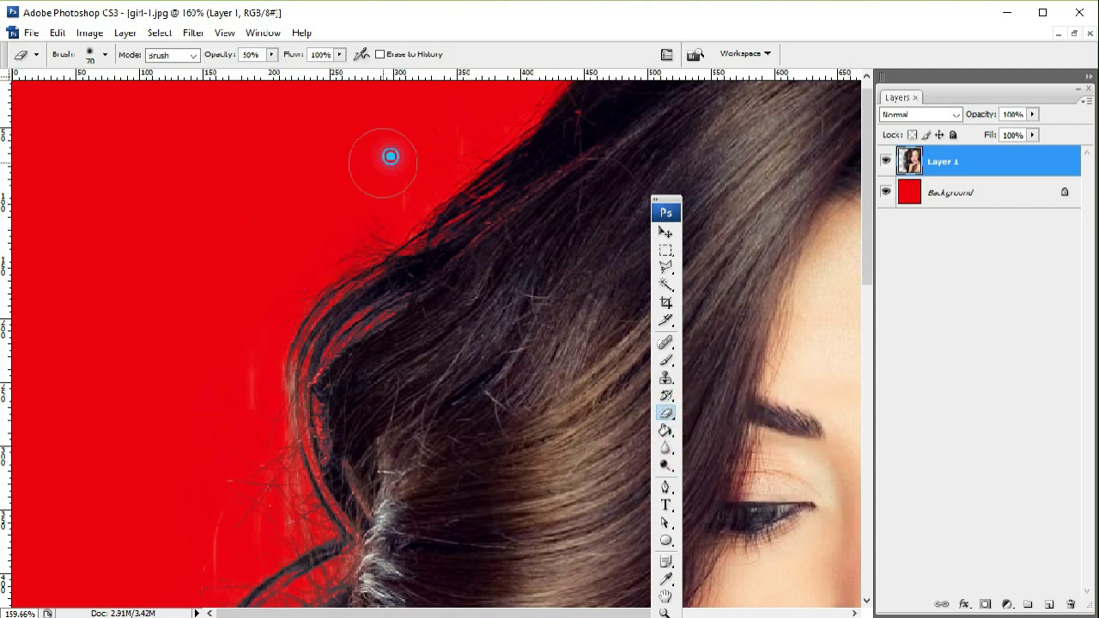
pyautogui.rightClick(160, 179)
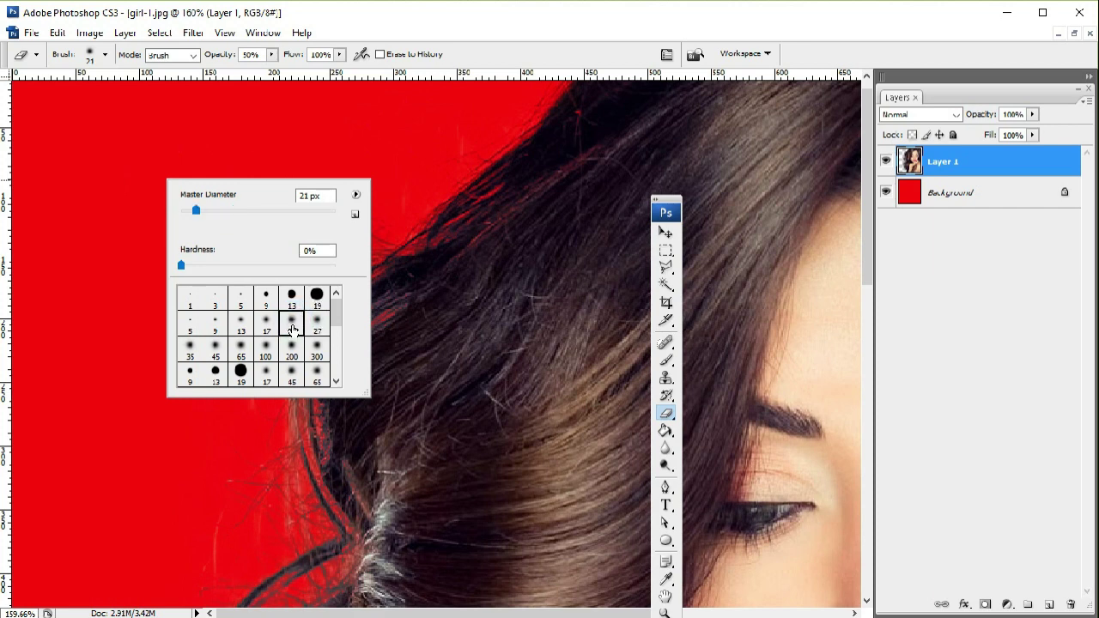
pyautogui.click(119, 290)
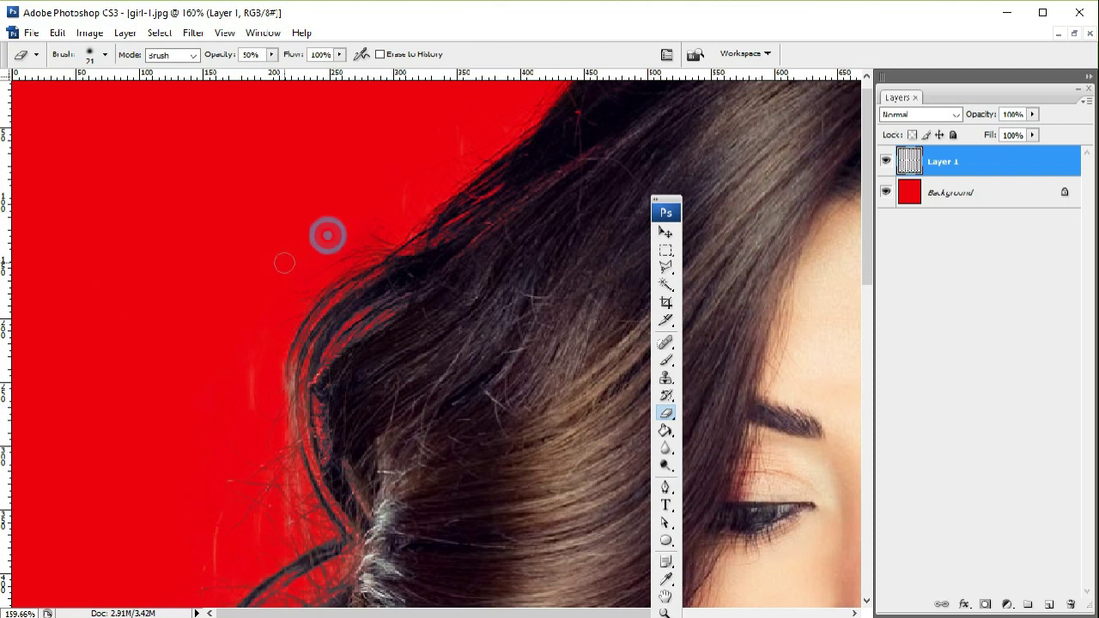
pyautogui.moveTo(287, 260); pyautogui.dragTo(282, 261)
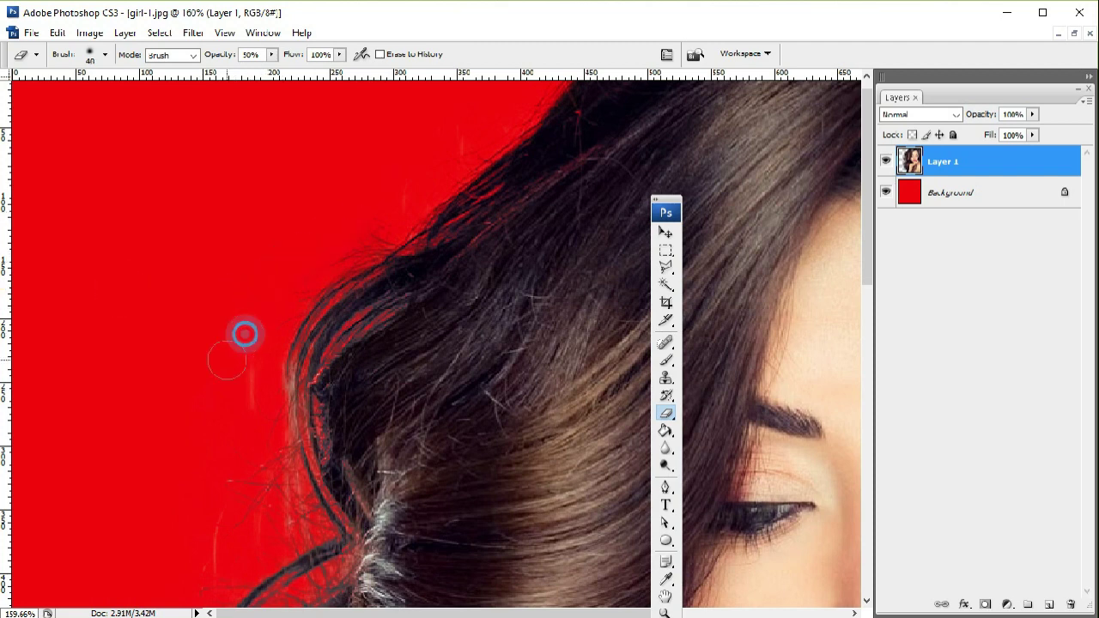
pyautogui.scroll(-5, 283, 284)
pyautogui.press(']')
pyautogui.press(']')
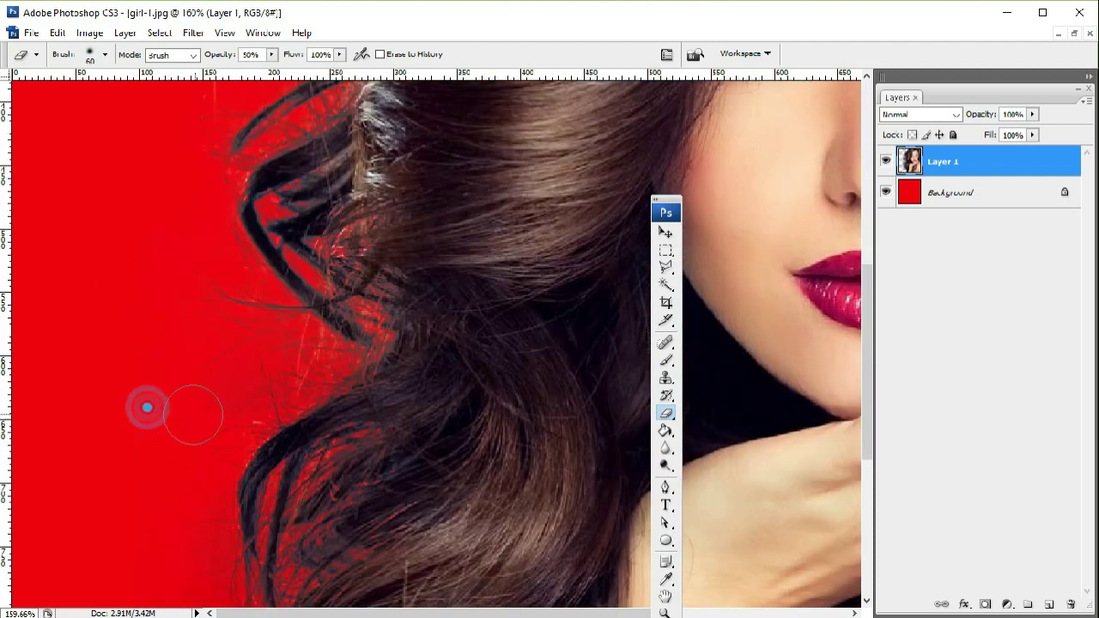
pyautogui.moveTo(215, 399); pyautogui.dragTo(141, 515)
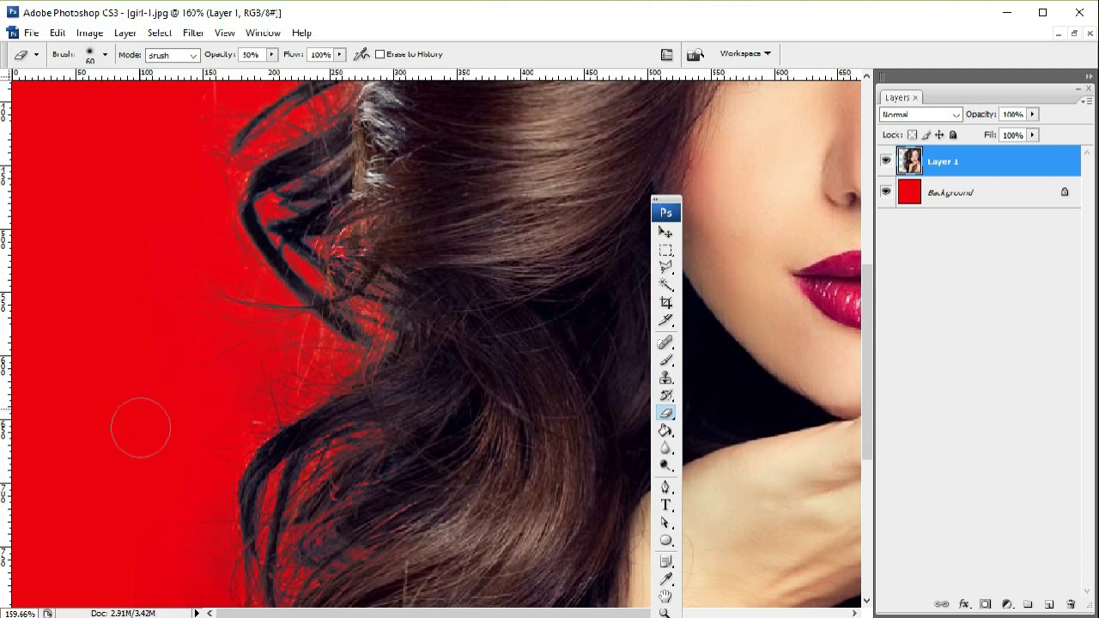
pyautogui.scroll(-3, 133, 429)
pyautogui.scroll(-2, 253, 443)
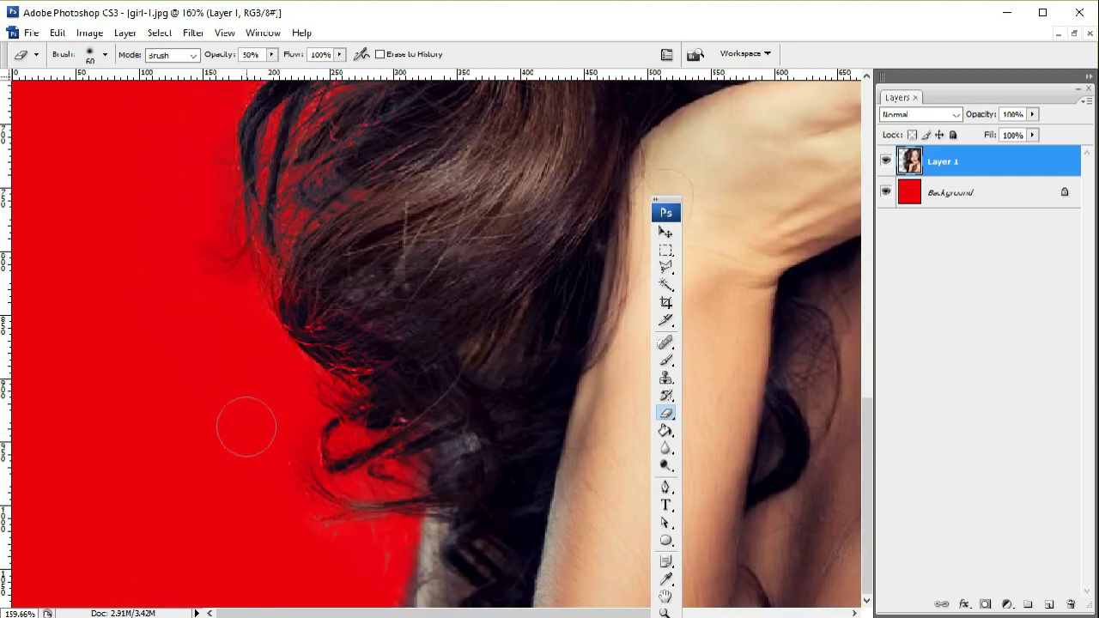
pyautogui.moveTo(245, 429); pyautogui.dragTo(279, 509)
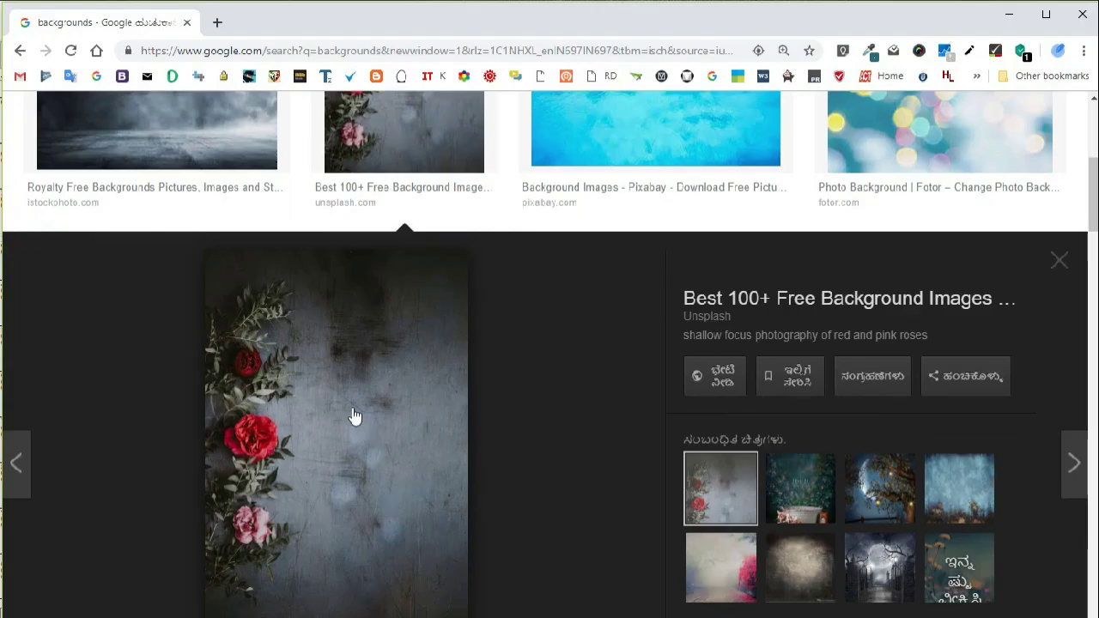
# Copy the roses image from the browser and paste it in as Layer 2, positioned.
pyautogui.rightClick(355, 416)
pyautogui.click(420, 569)
pyautogui.hotkey('ctrl', 'v')
pyautogui.moveTo(290, 461)
pyautogui.mouseDown()
pyautogui.moveTo(292, 443)
pyautogui.moveTo(238, 398)
pyautogui.moveTo(262, 399)
pyautogui.mouseUp()
pyautogui.press('z')
pyautogui.moveTo(404, 197); pyautogui.dragTo(288, 446)
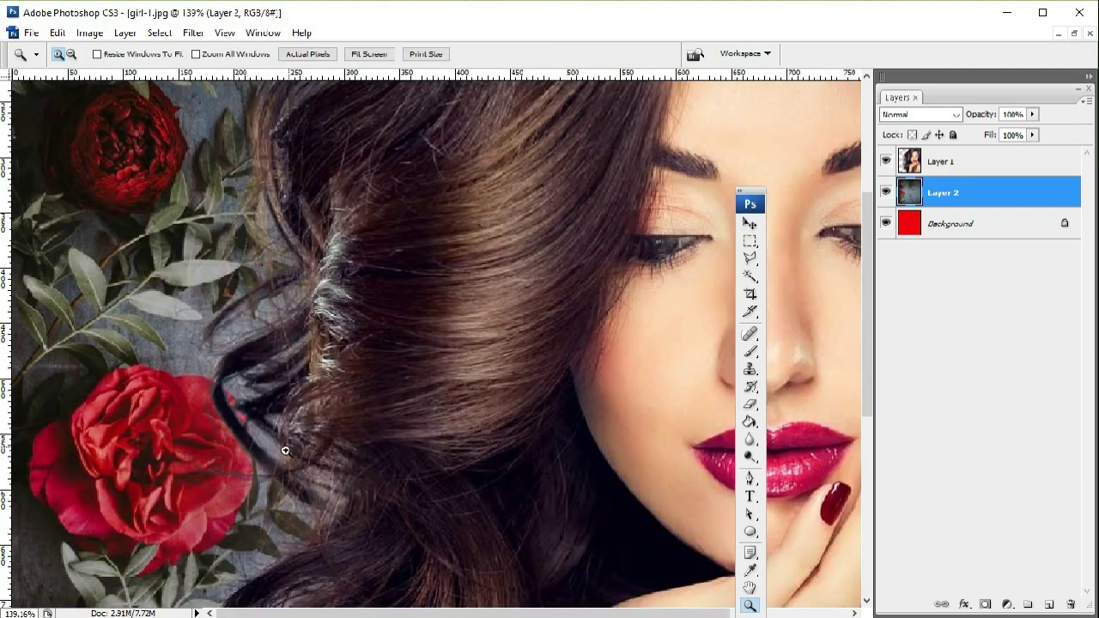
pyautogui.scroll(-2, 211, 466)
pyautogui.scroll(-4, 211, 466)
pyautogui.scroll(-4, 211, 466)
pyautogui.scroll(-5, 211, 466)
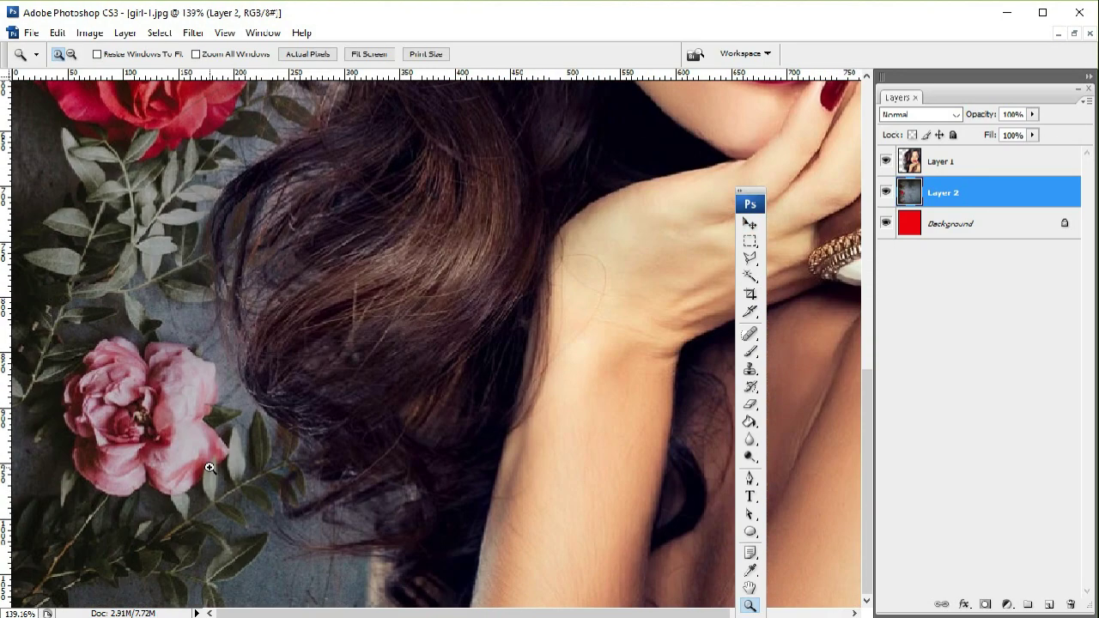
pyautogui.hotkey('ctrl', '-')
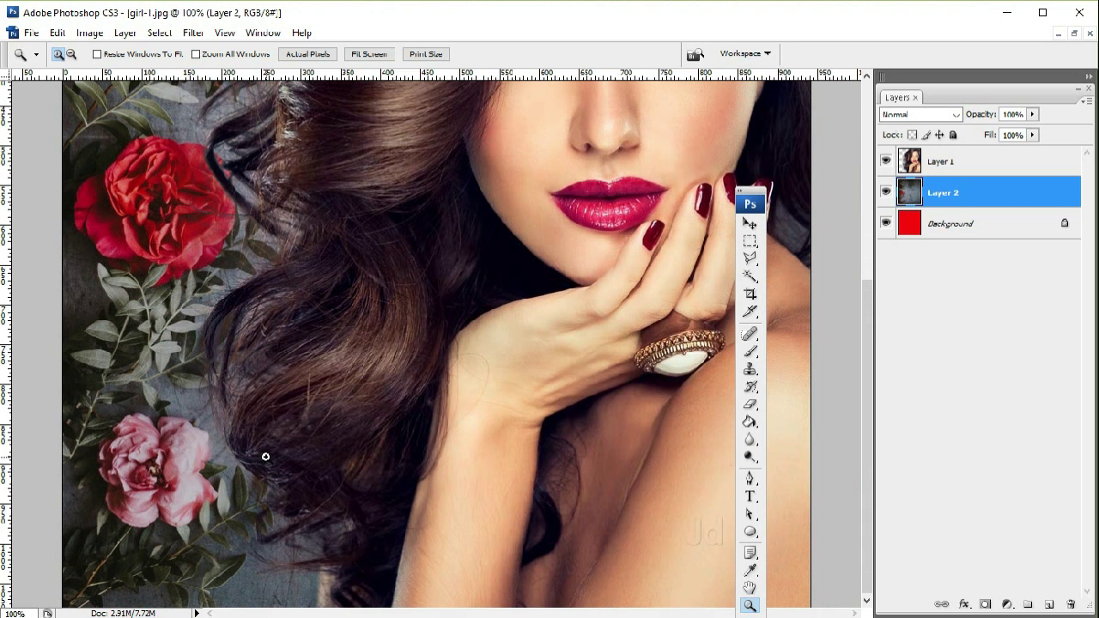
pyautogui.scroll(1, 265, 457)
pyautogui.scroll(3, 265, 459)
pyautogui.scroll(5, 265, 462)
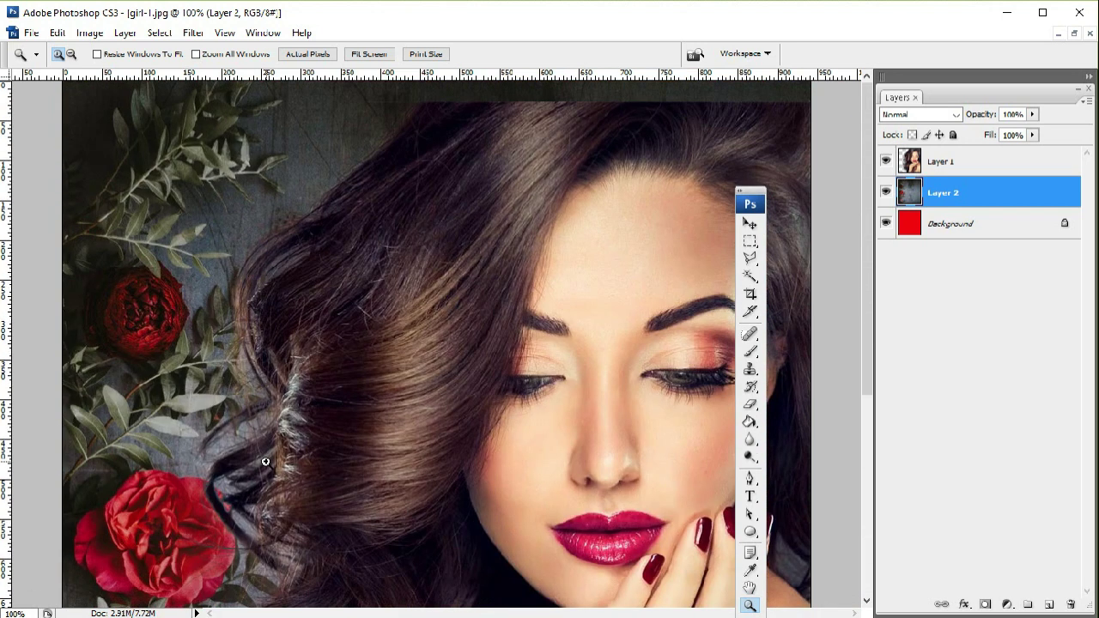